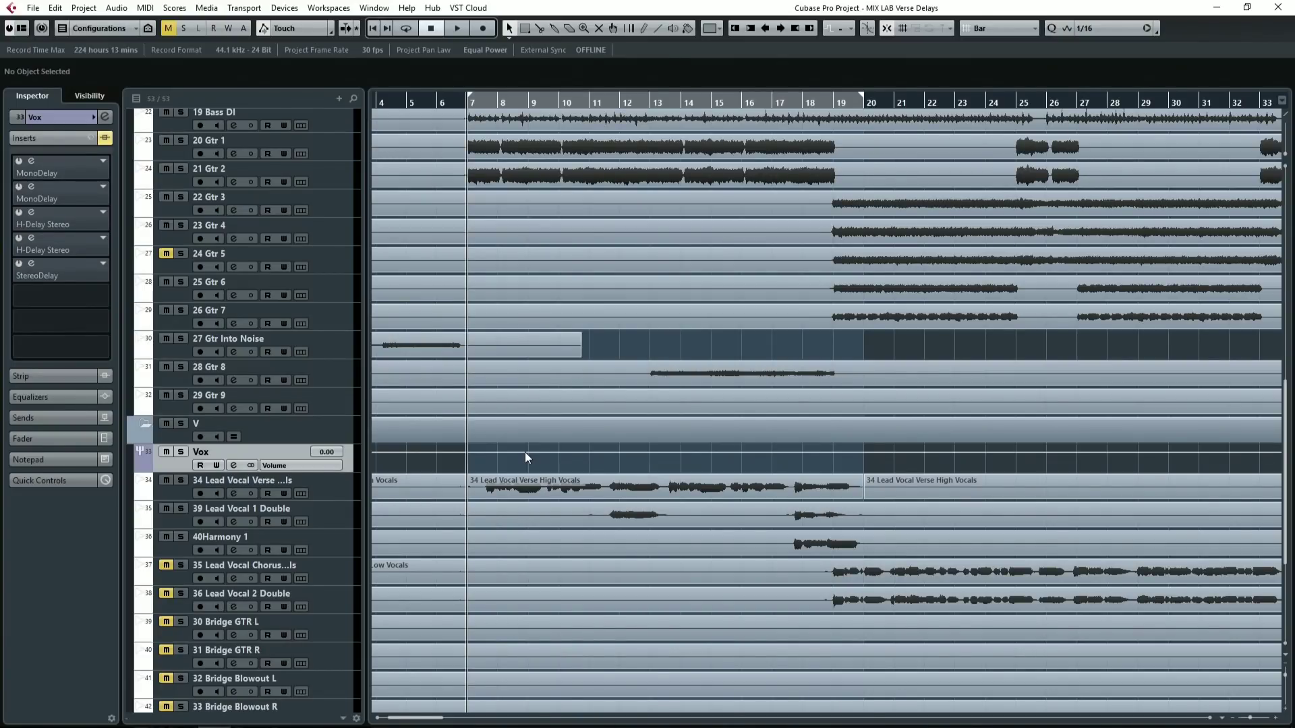
# - Audition from bar 7, then re-enable both Vox MonoDelay inserts and open their editors
pyautogui.press('space')
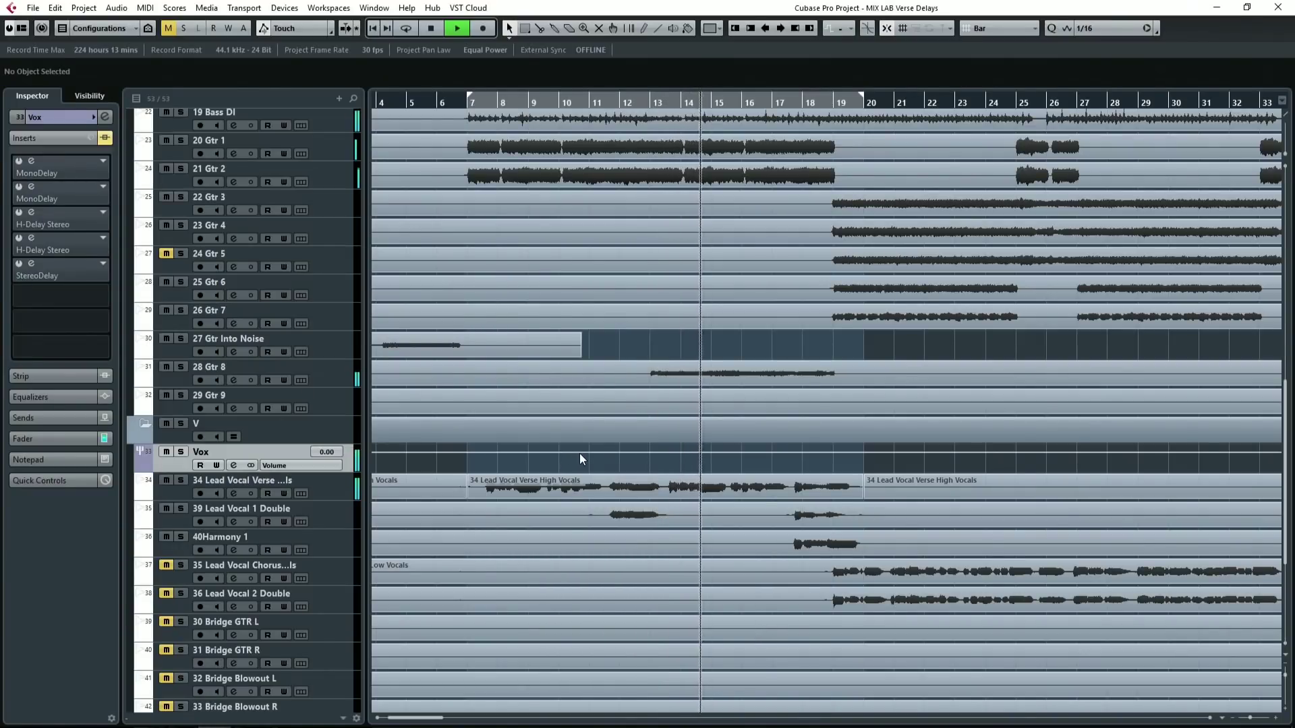
pyautogui.press('space')
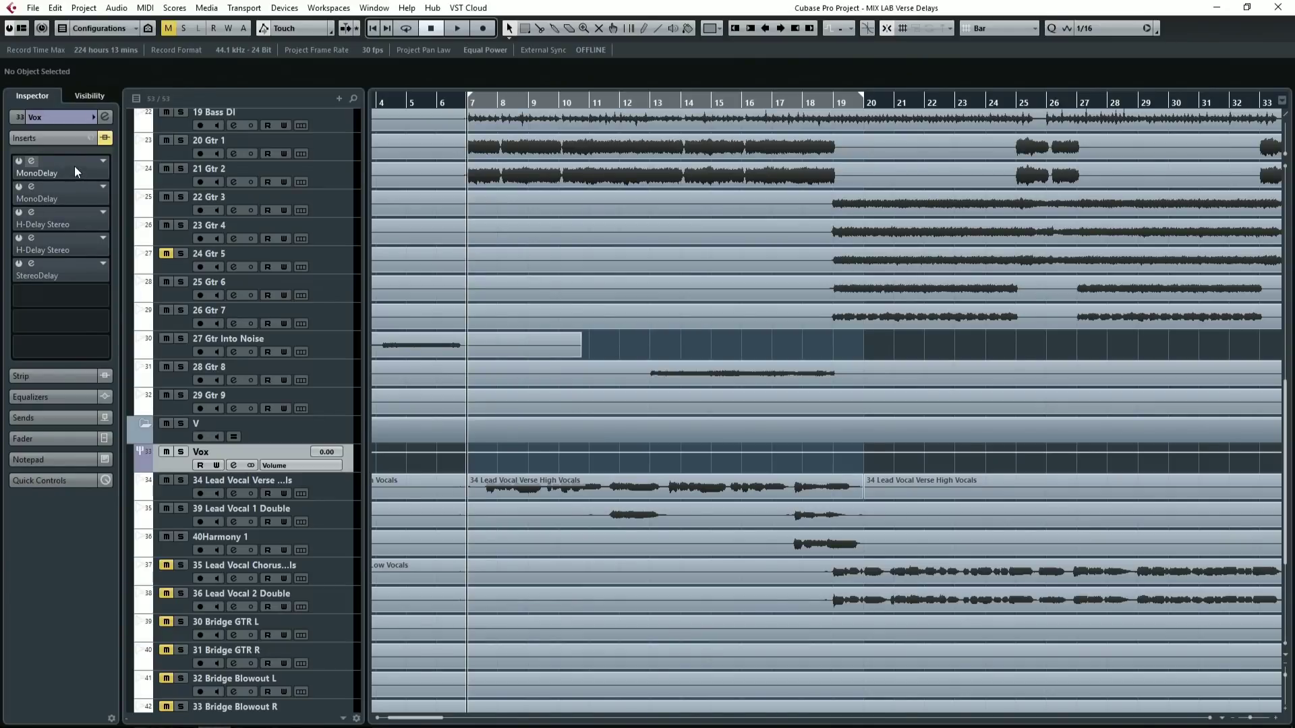
pyautogui.click(19, 162)
pyautogui.click(18, 188)
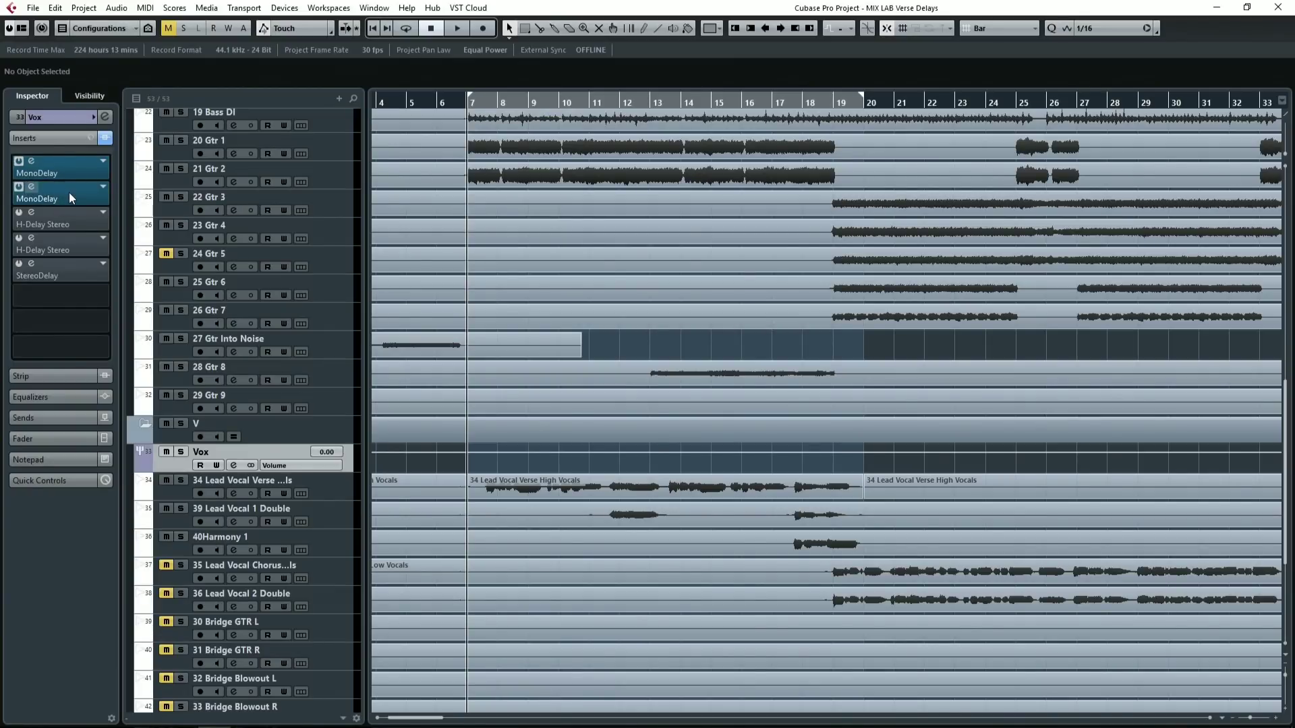
pyautogui.click(69, 192)
pyautogui.click(74, 172)
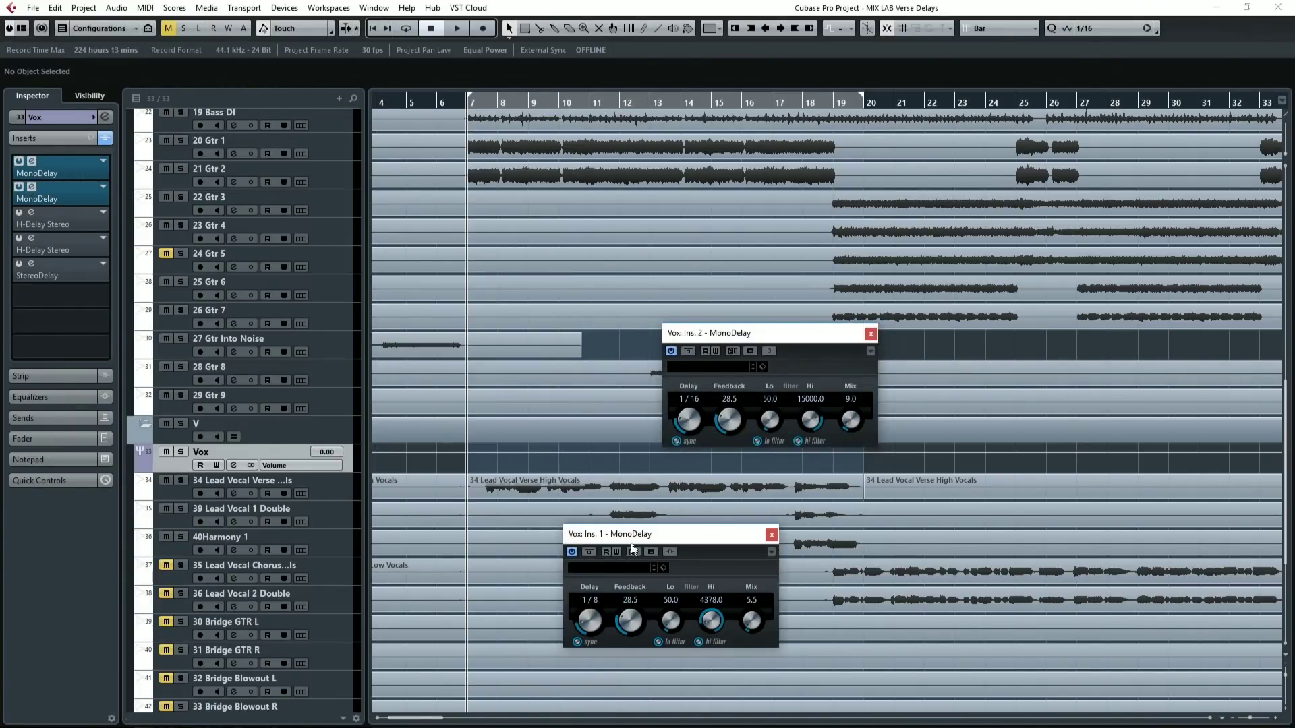
# - Place the two MonoDelay windows side by side and lower insert 2's high filter to 4378
pyautogui.moveTo(644, 540); pyautogui.dragTo(523, 310)
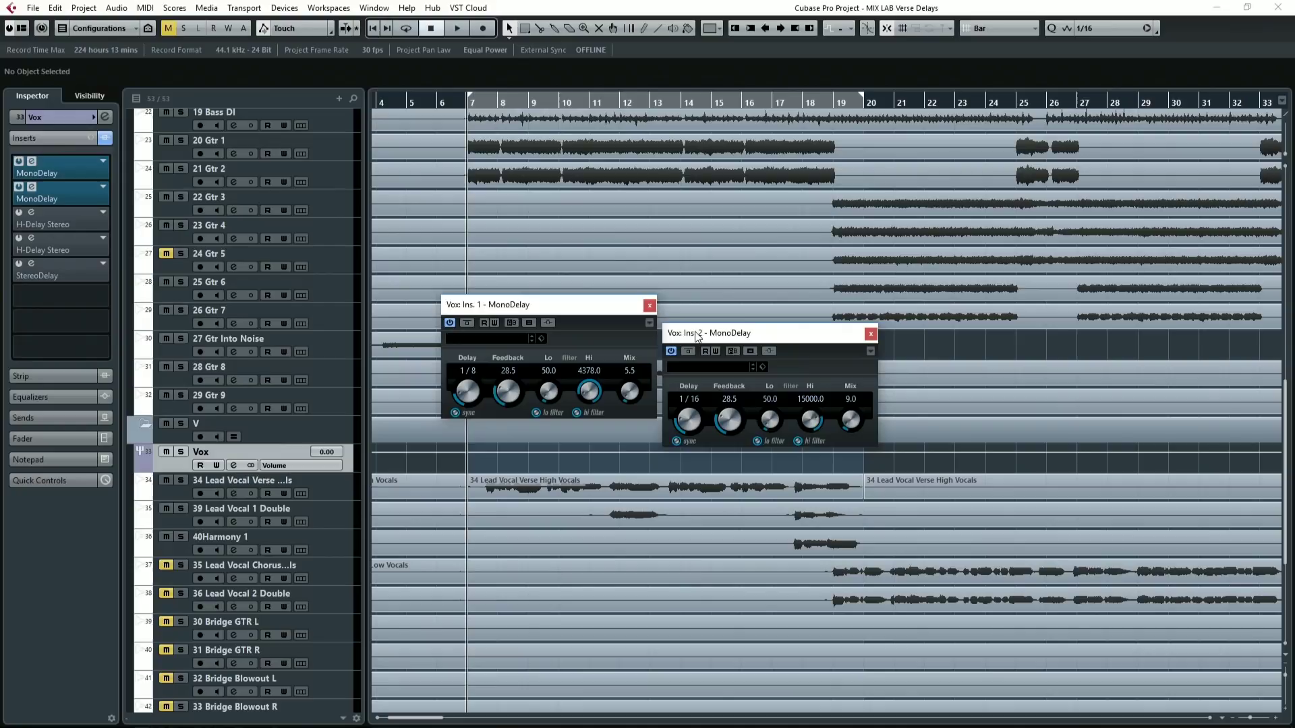
pyautogui.moveTo(697, 335); pyautogui.dragTo(704, 296)
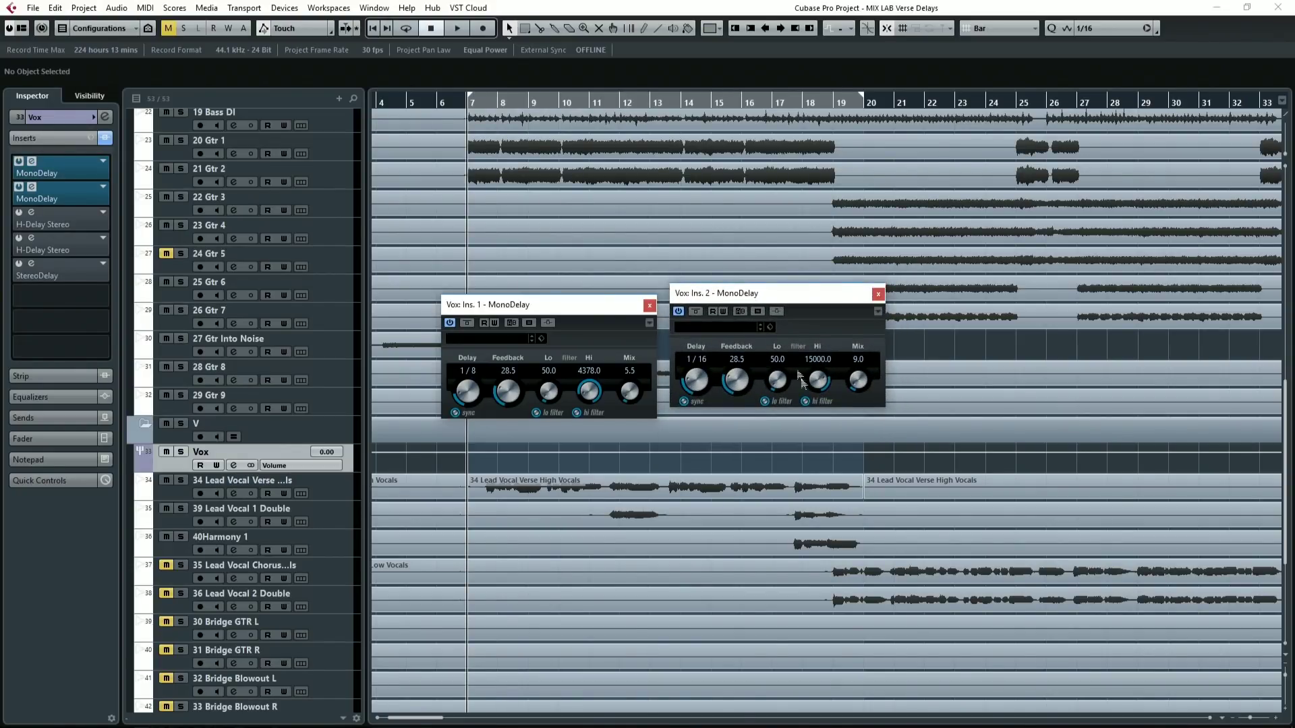
pyautogui.moveTo(817, 381); pyautogui.dragTo(816, 455)
pyautogui.moveTo(609, 326); pyautogui.dragTo(611, 311)
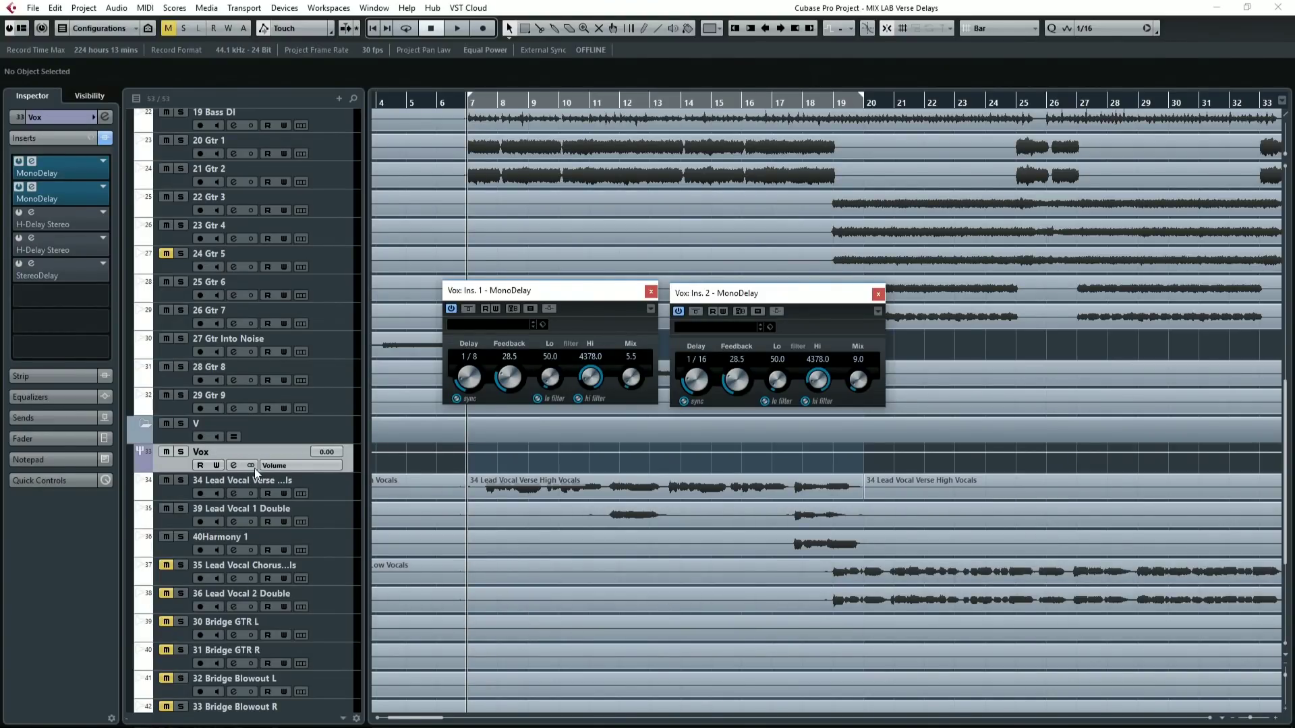
# - Solo the Vox track and A/B both MonoDelays with their Bypass buttons
pyautogui.click(180, 452)
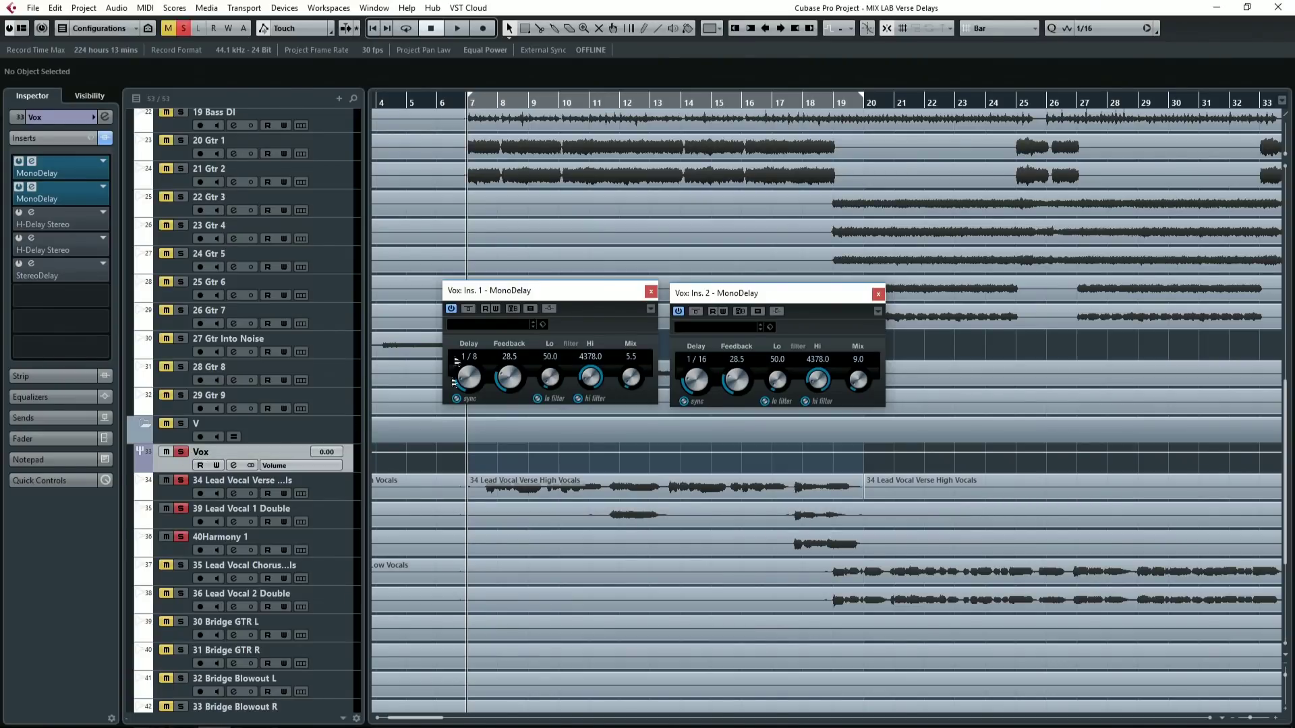
pyautogui.click(470, 309)
pyautogui.click(697, 309)
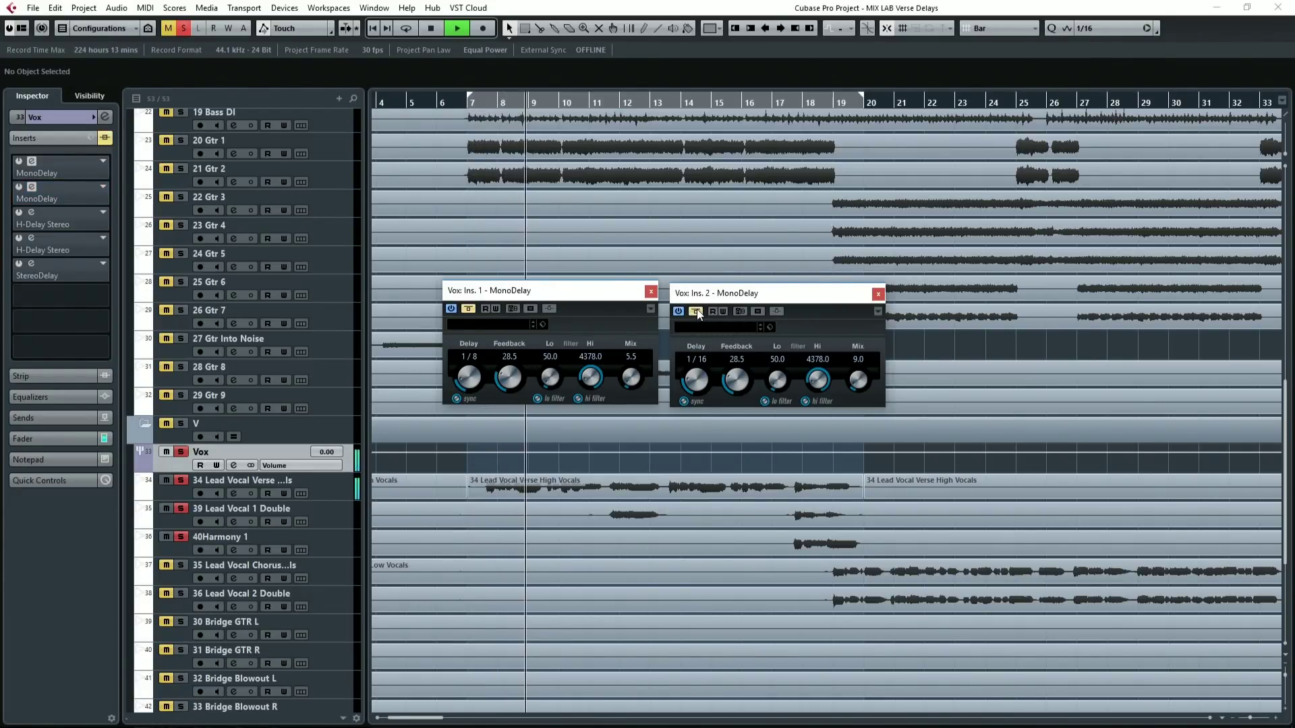
pyautogui.click(697, 308)
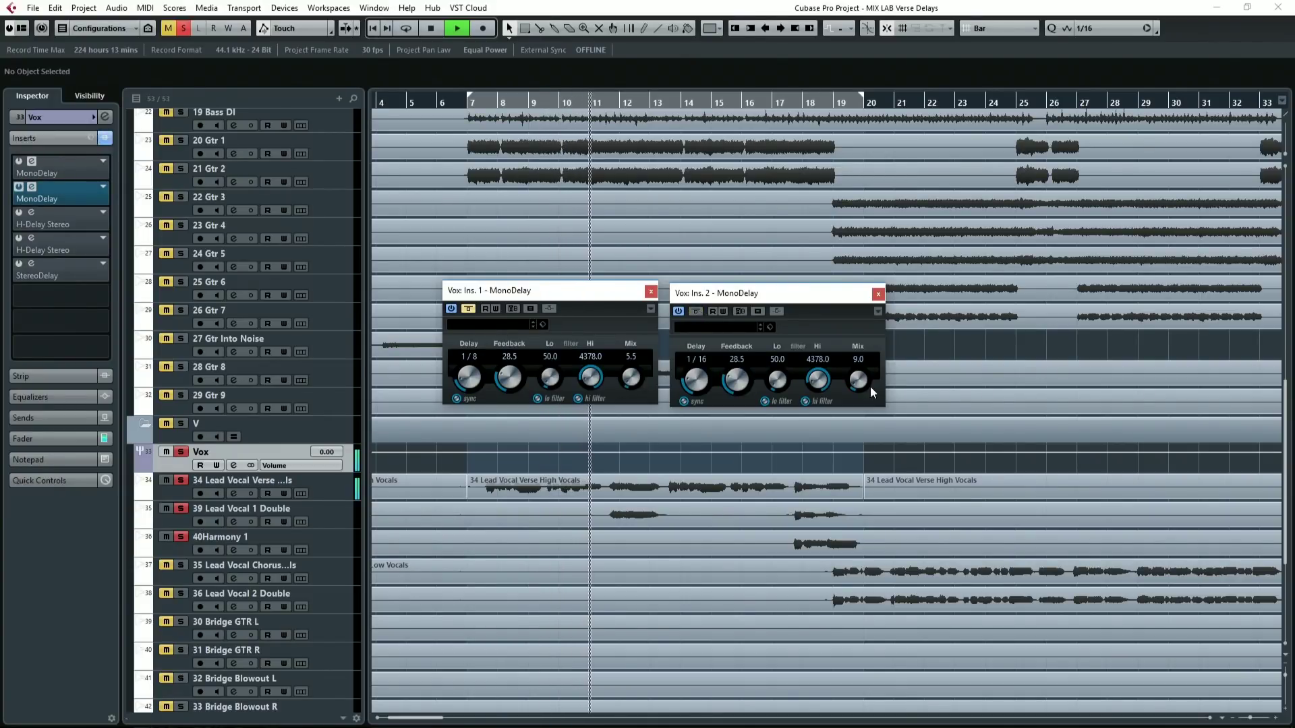
# - Set the second MonoDelay to Feedback 18.0, Mix 11.0 and high filter 3908
pyautogui.moveTo(870, 388); pyautogui.dragTo(859, 357)
pyautogui.moveTo(736, 380); pyautogui.dragTo(733, 390)
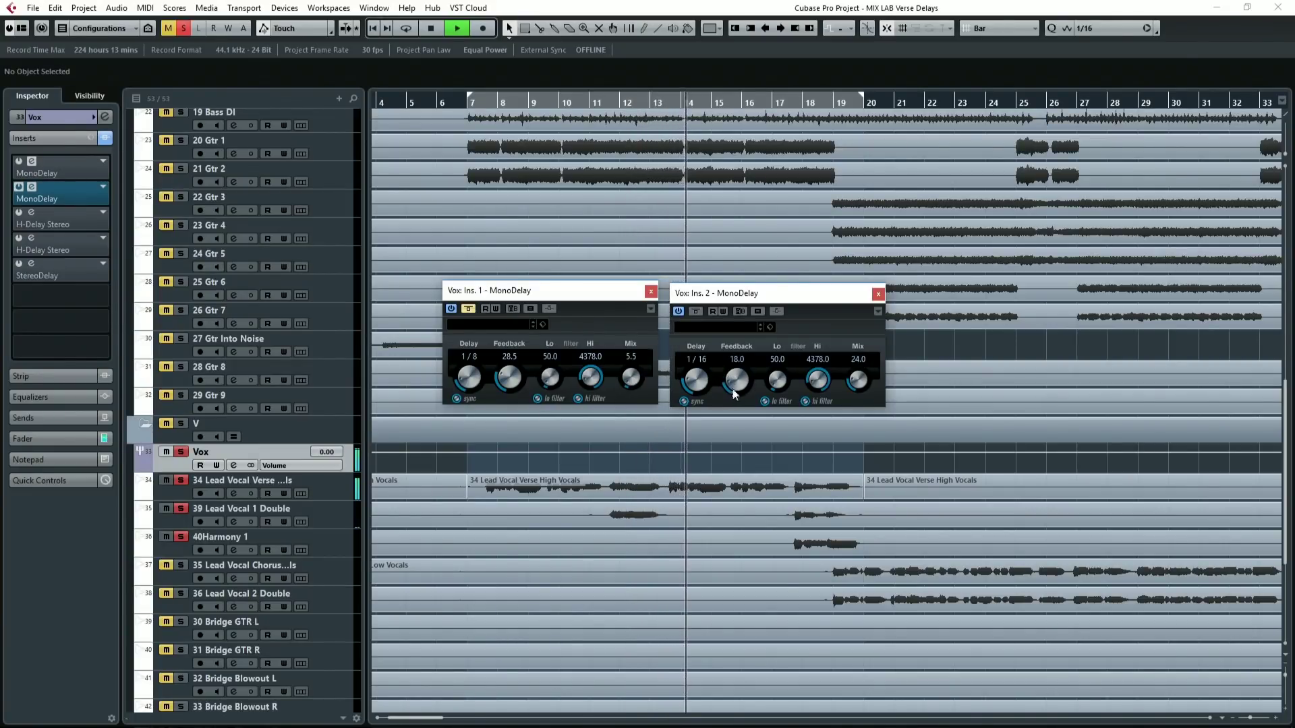
pyautogui.moveTo(858, 379); pyautogui.dragTo(857, 385)
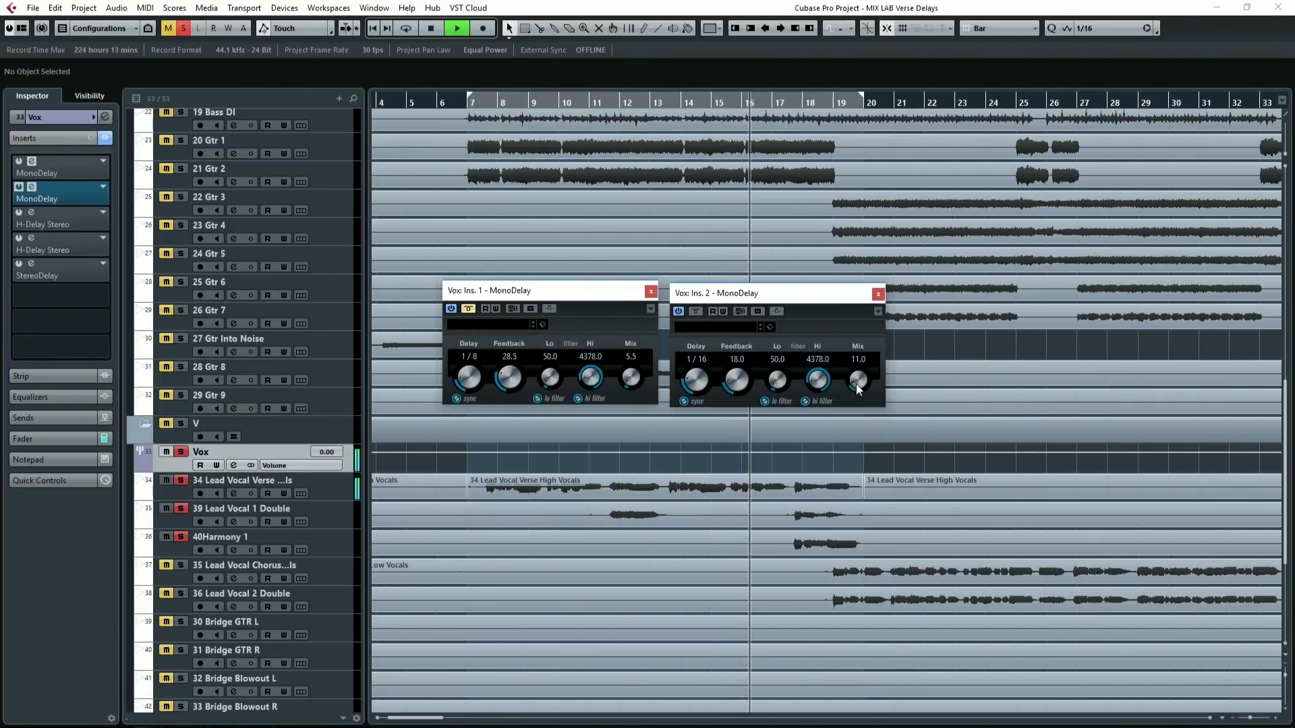
pyautogui.press('space')
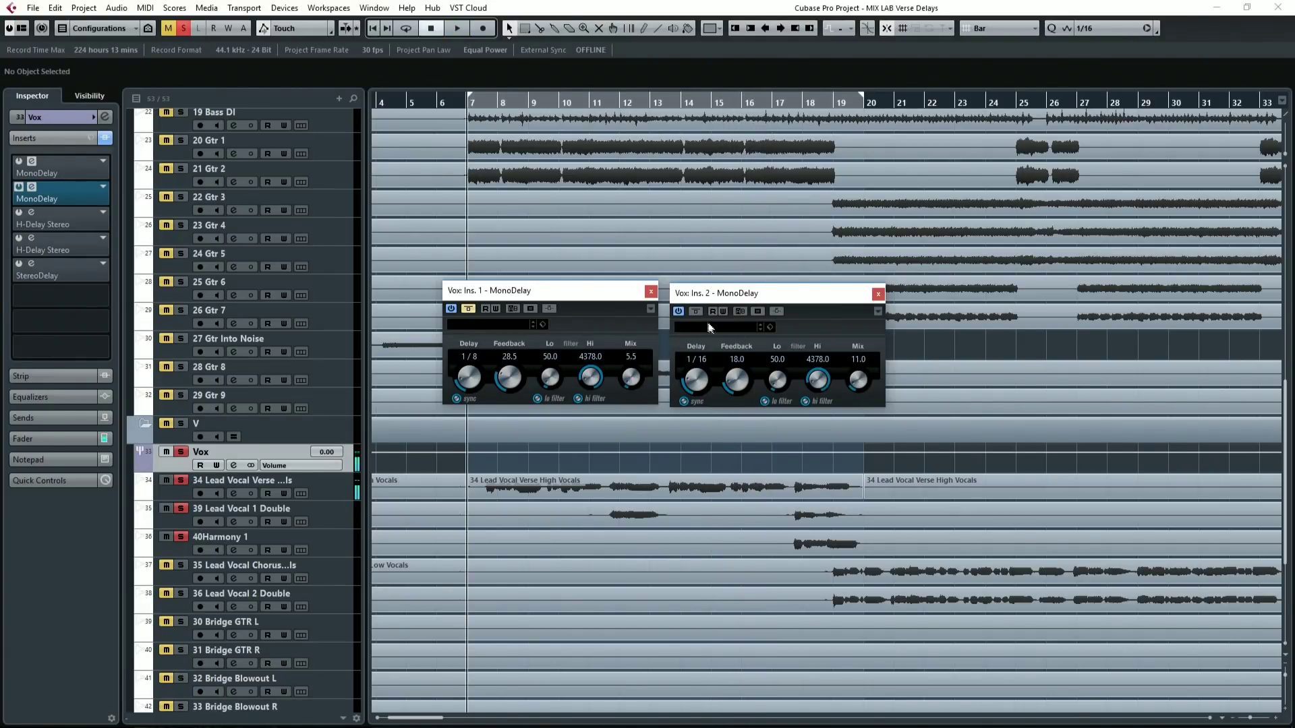
pyautogui.click(695, 310)
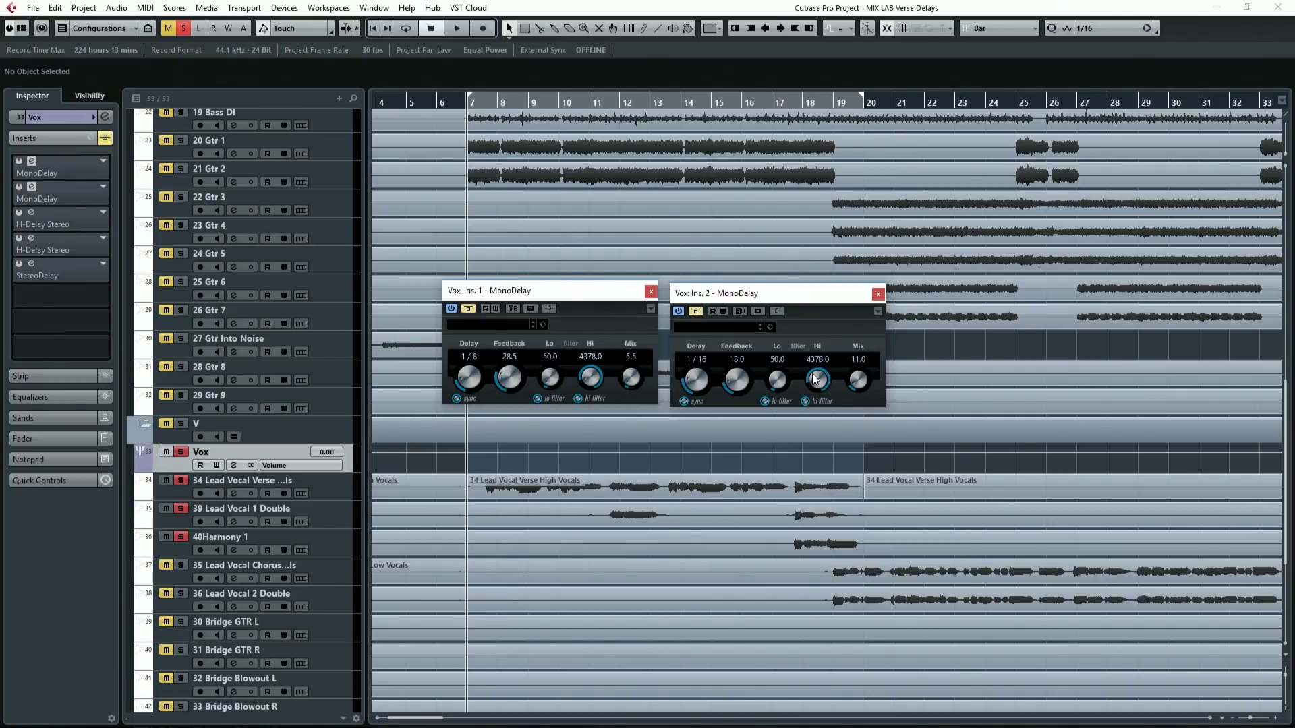
pyautogui.moveTo(810, 391); pyautogui.dragTo(814, 381)
# - Re-enable the first MonoDelay, set it to 1/4 with Mix 8.5, and A/B it during playback
pyautogui.click(468, 309)
pyautogui.press('space')
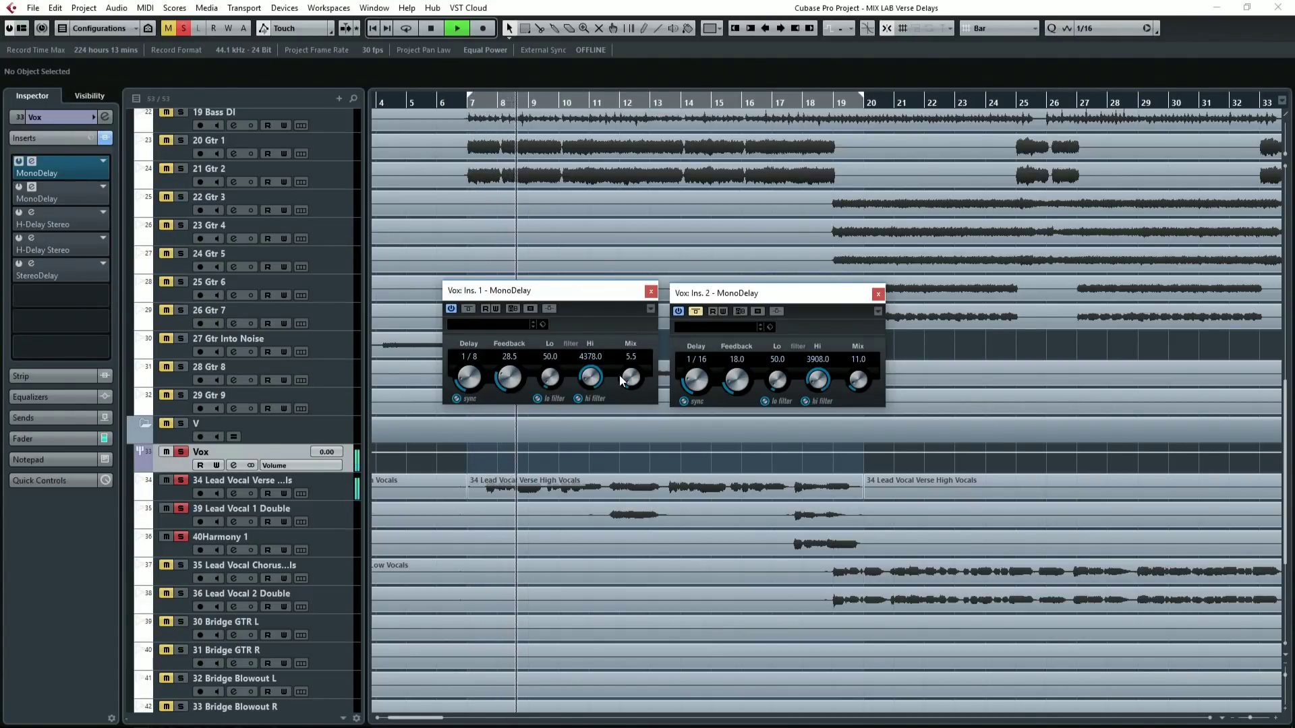
pyautogui.moveTo(630, 379); pyautogui.dragTo(629, 376)
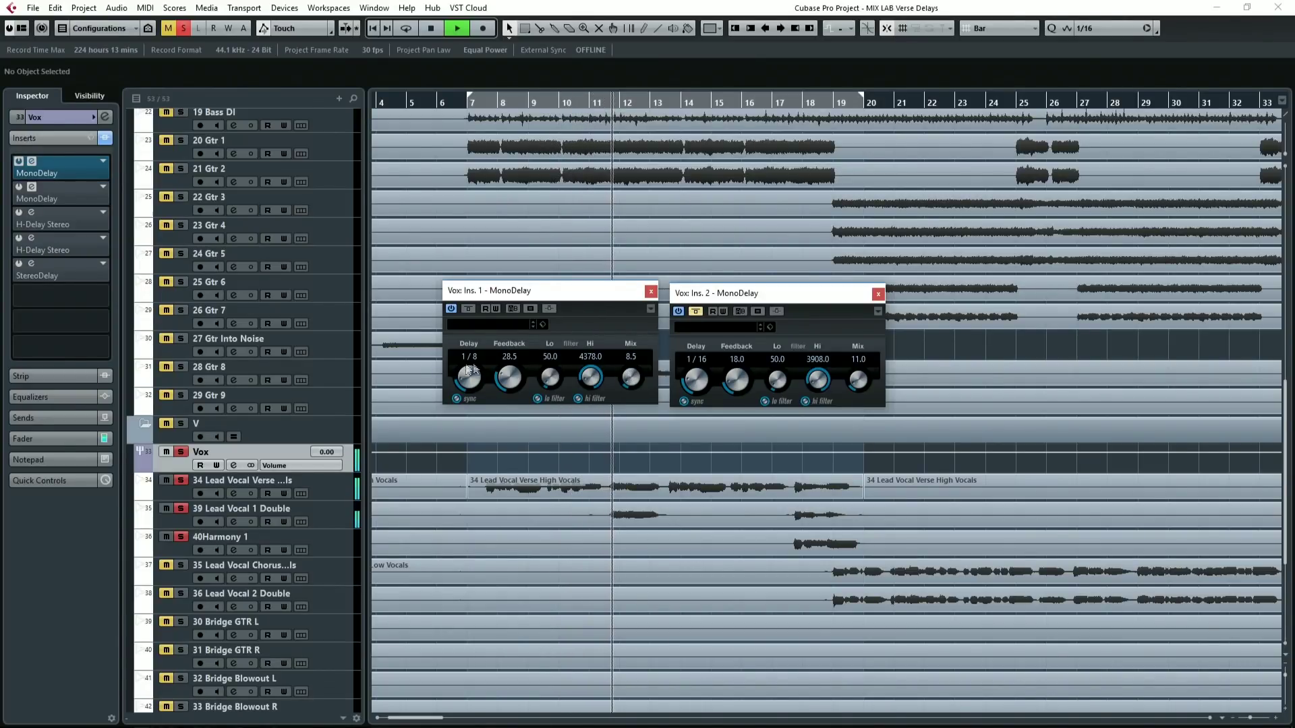
pyautogui.press('space')
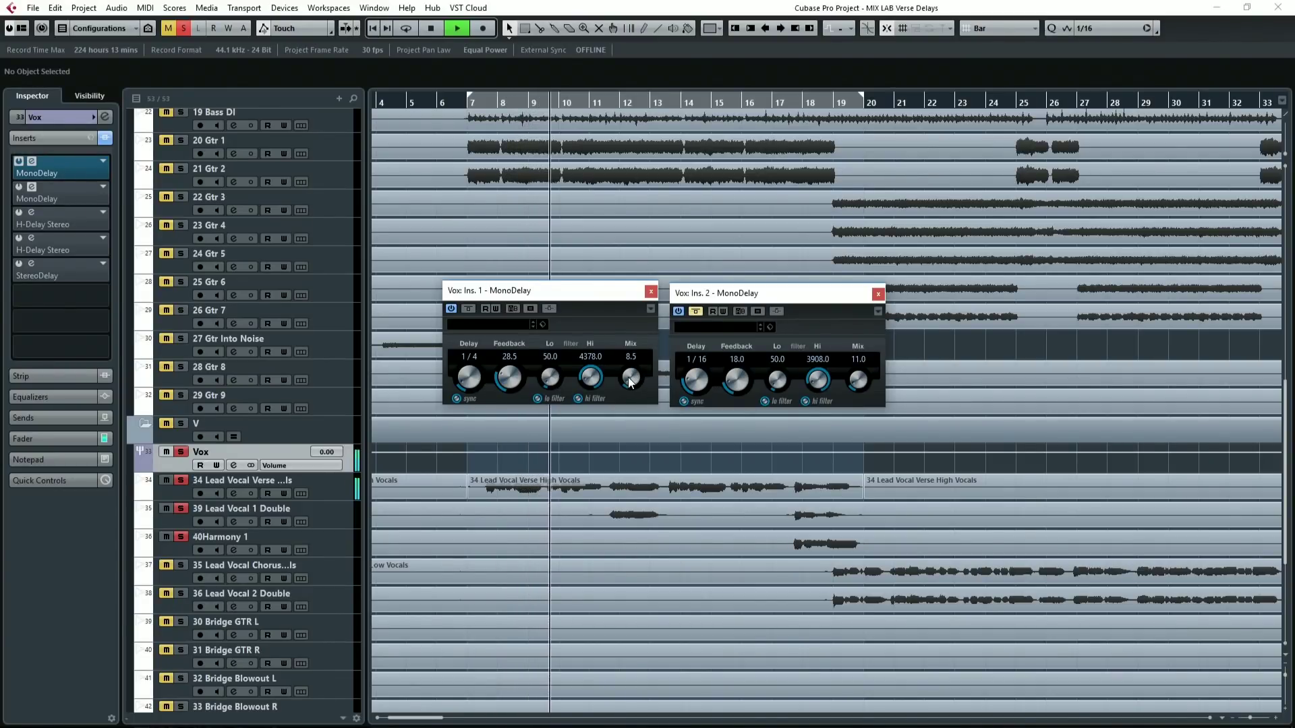
pyautogui.click(468, 309)
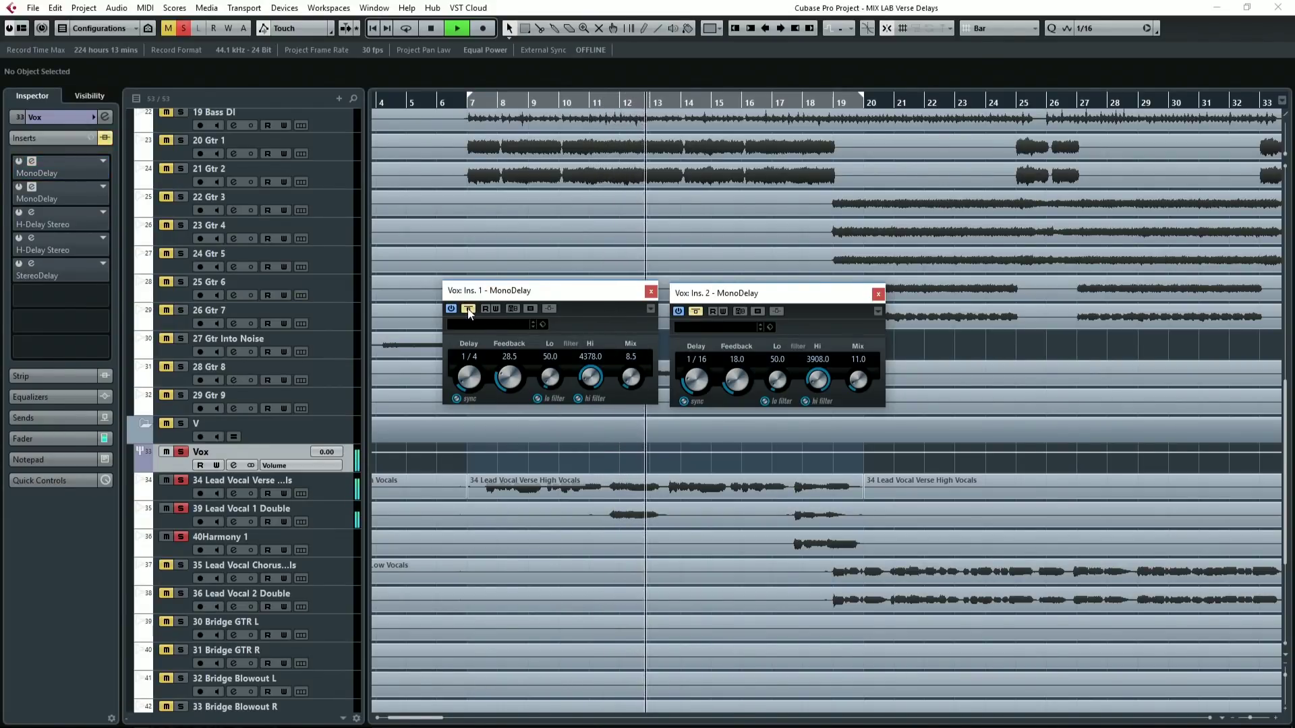
pyautogui.click(468, 309)
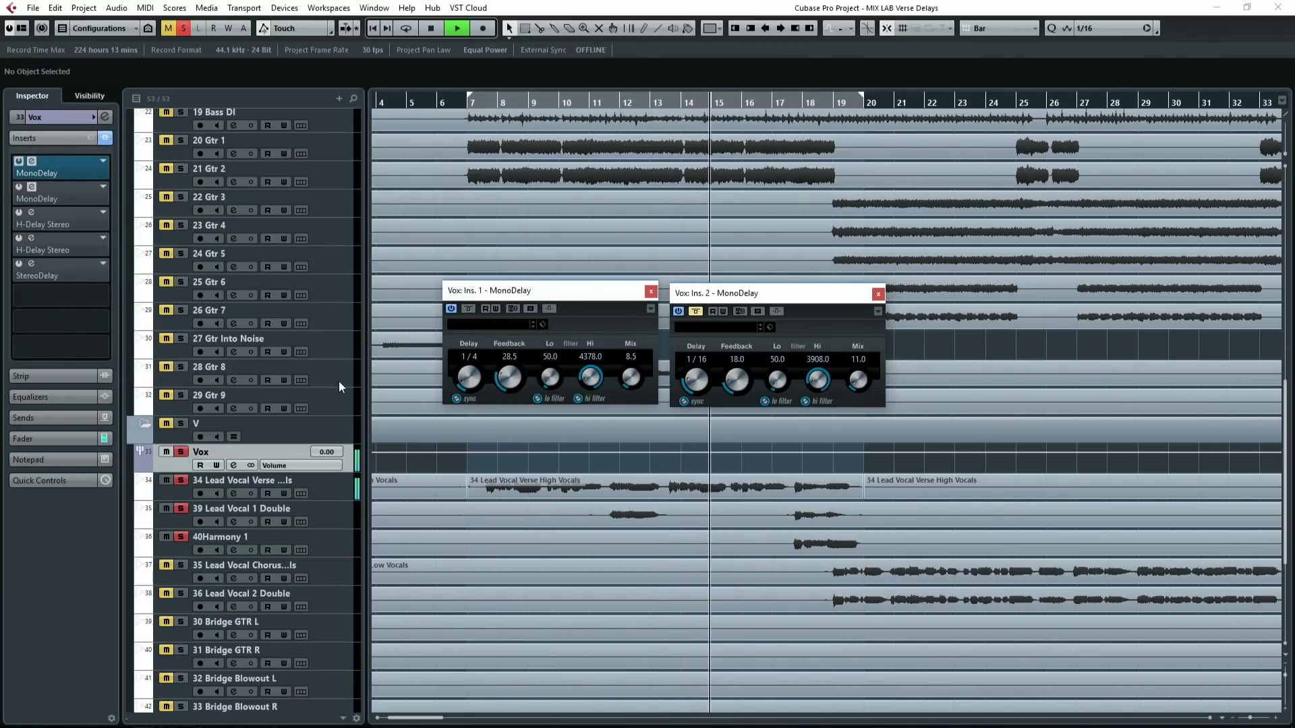
pyautogui.press('space')
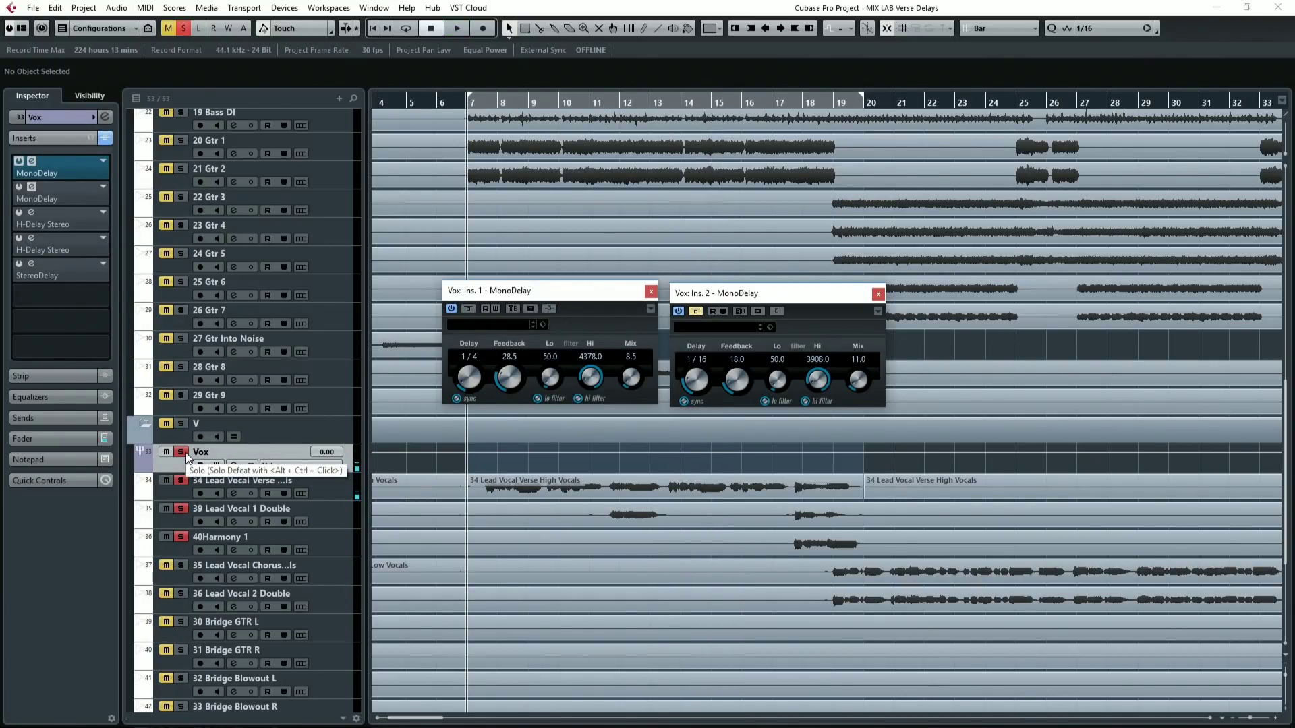
# - Unsolo Vox, play from bar 7 and A/B the second MonoDelay in the full mix
pyautogui.click(182, 452)
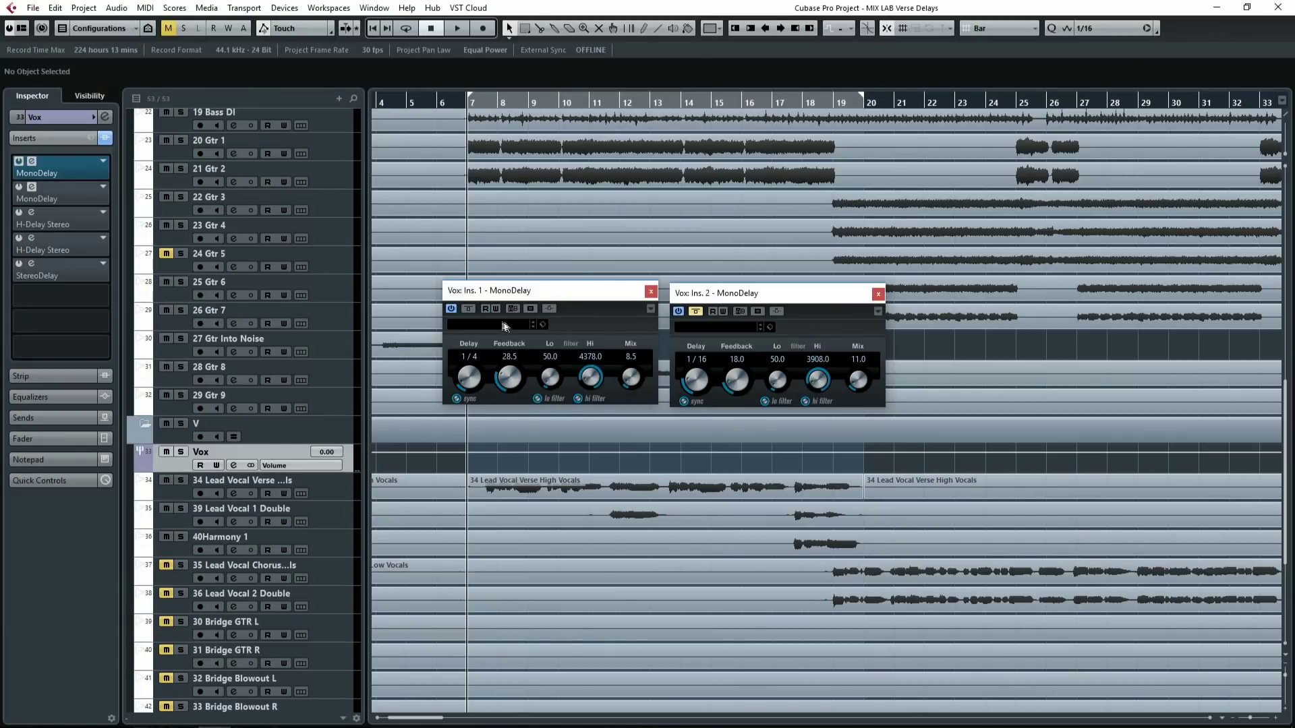
pyautogui.click(469, 309)
pyautogui.click(694, 311)
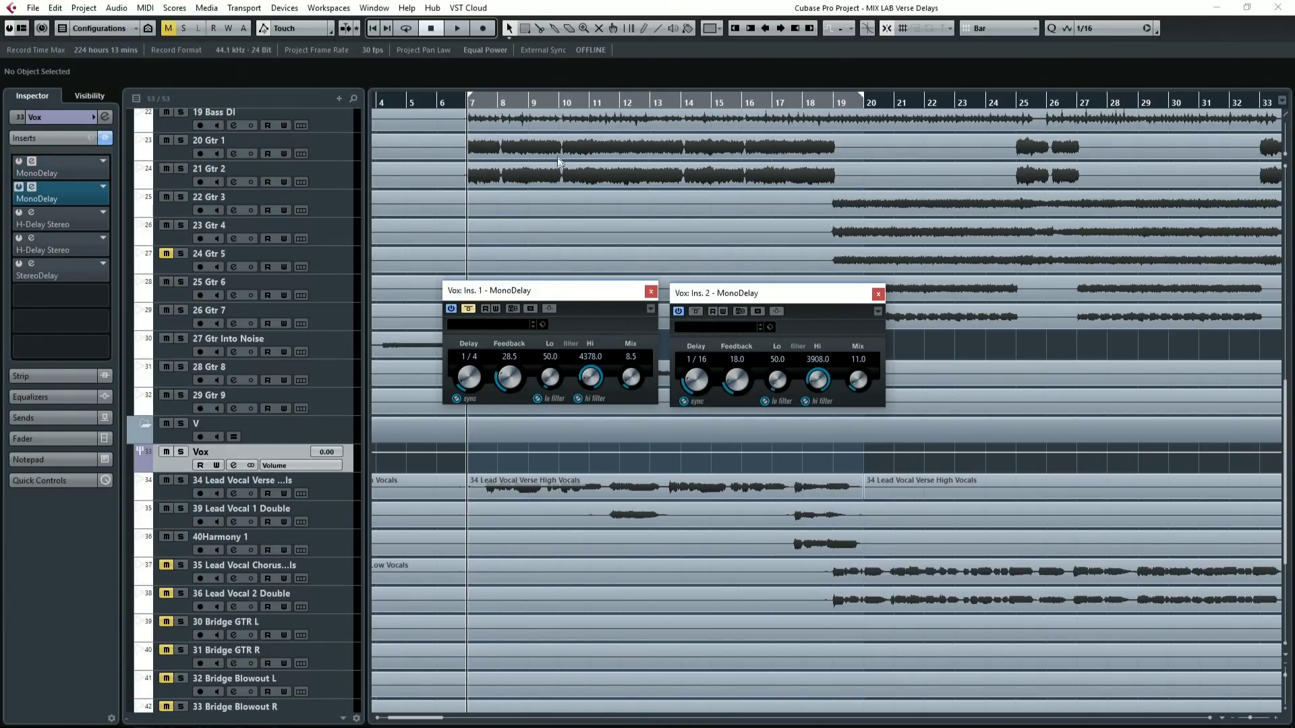
pyautogui.click(479, 102)
pyautogui.press('KP_1')
pyautogui.press('space')
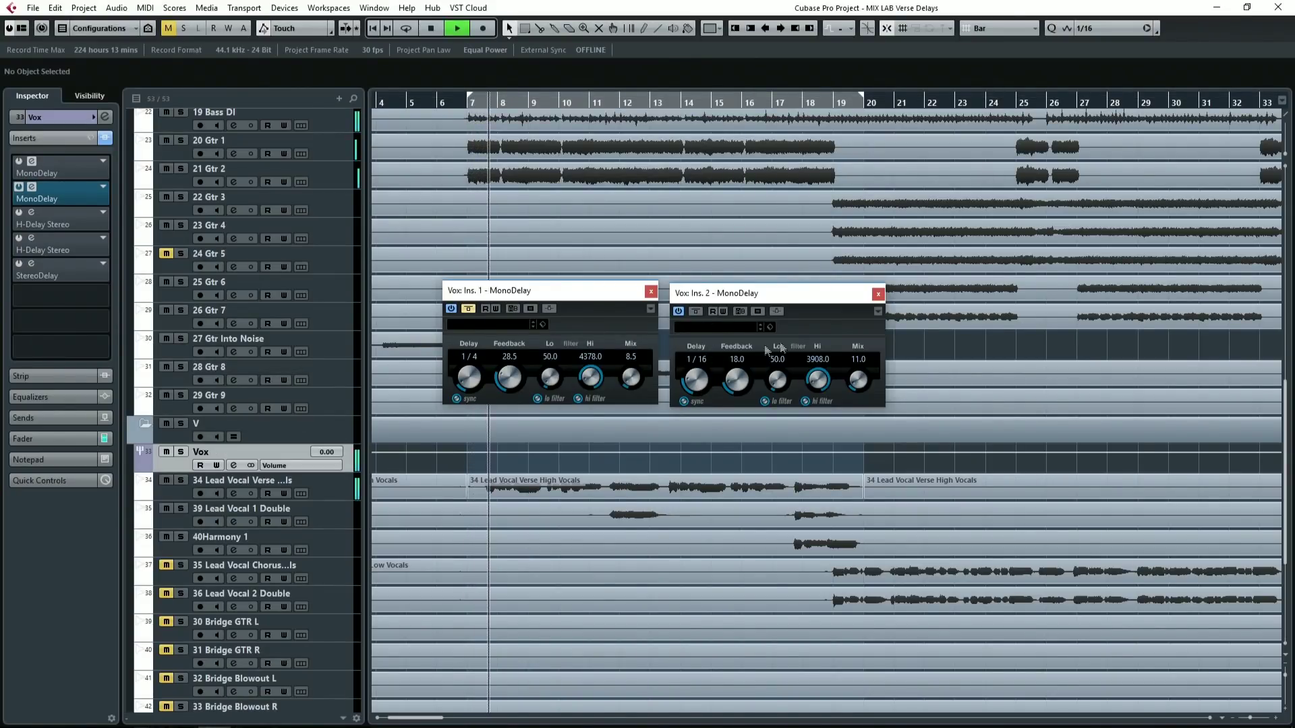
pyautogui.click(695, 312)
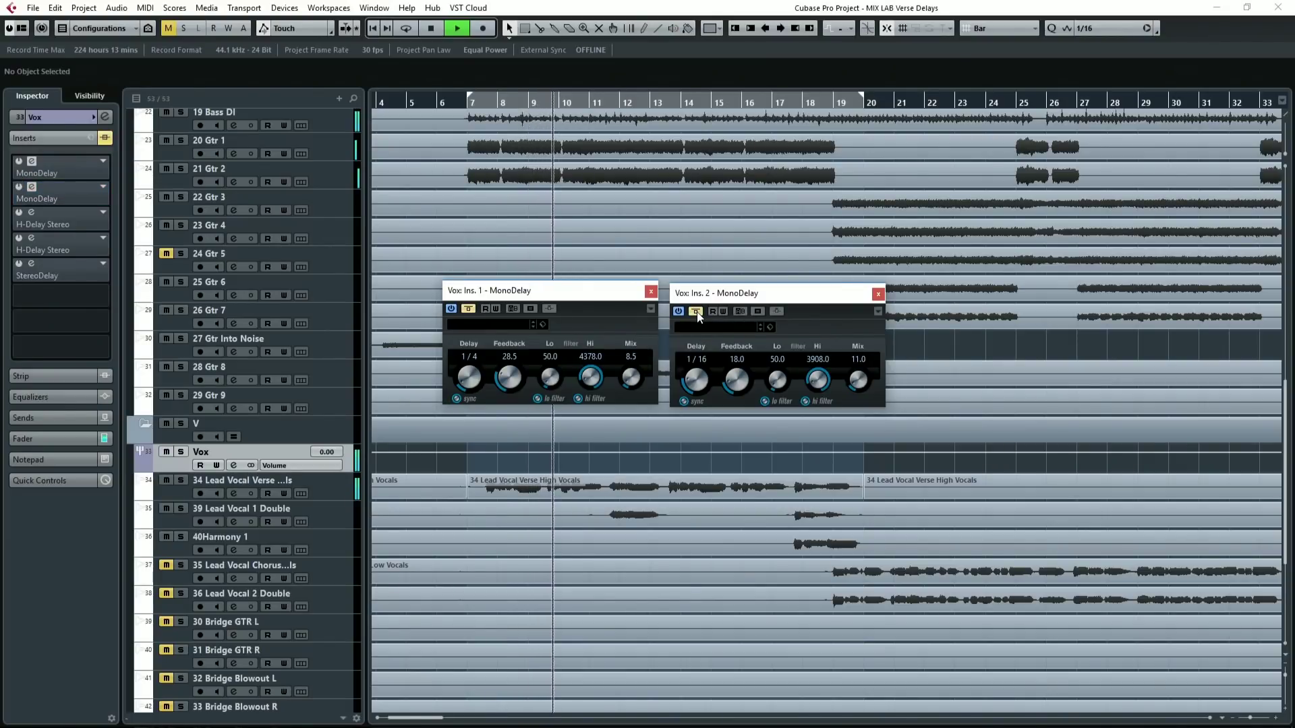
pyautogui.click(696, 312)
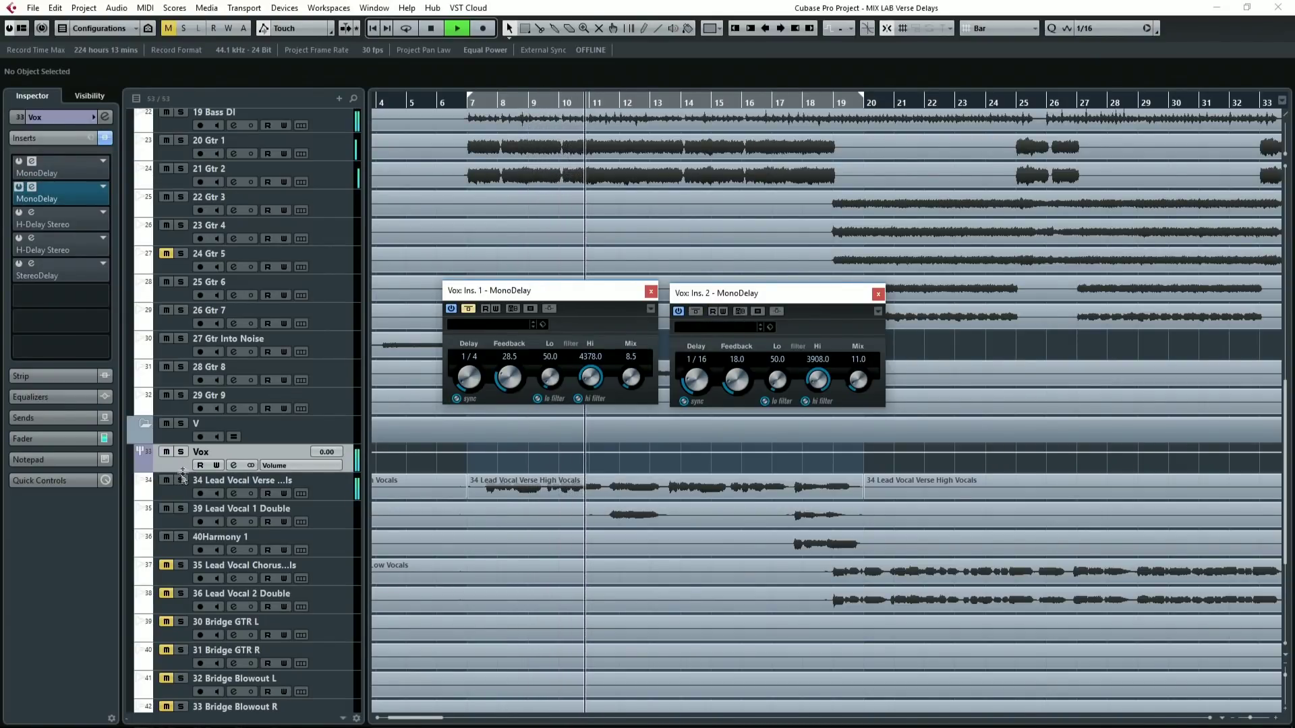
# - Compare the second MonoDelay on the soloed vocal, then stop and switch that insert off
pyautogui.click(180, 451)
pyautogui.click(696, 311)
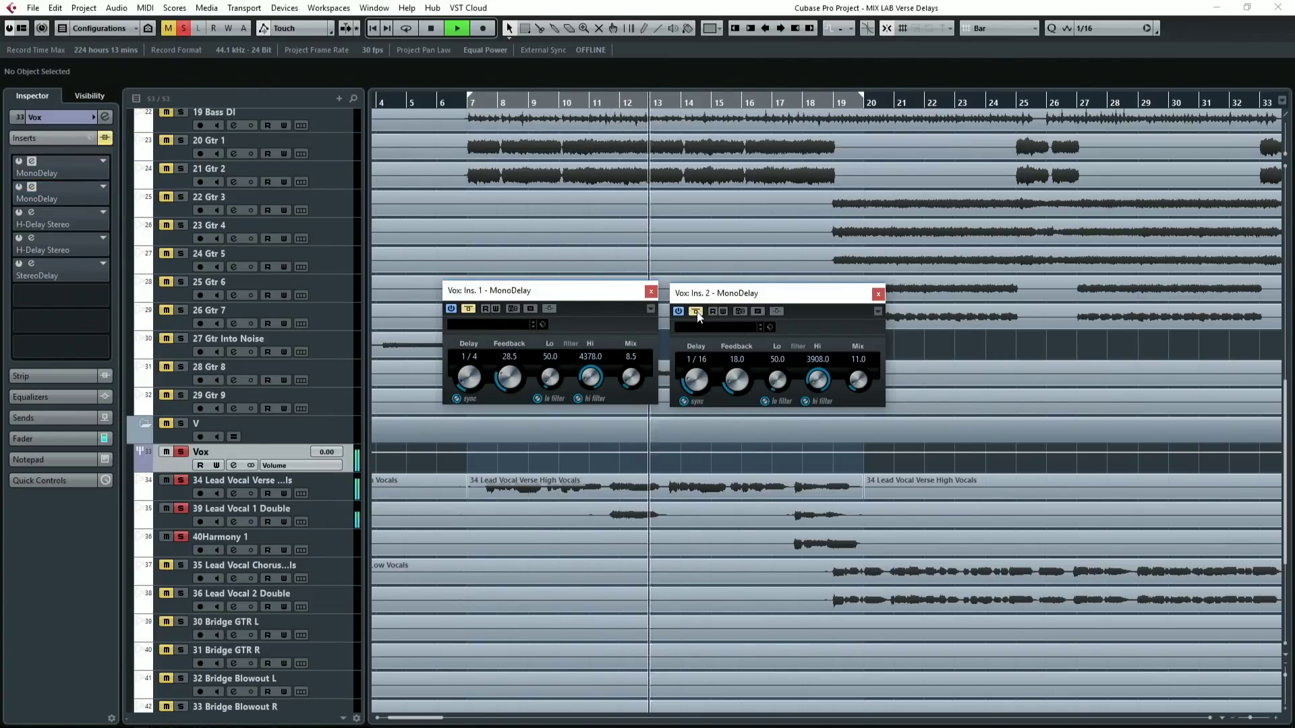
pyautogui.click(696, 313)
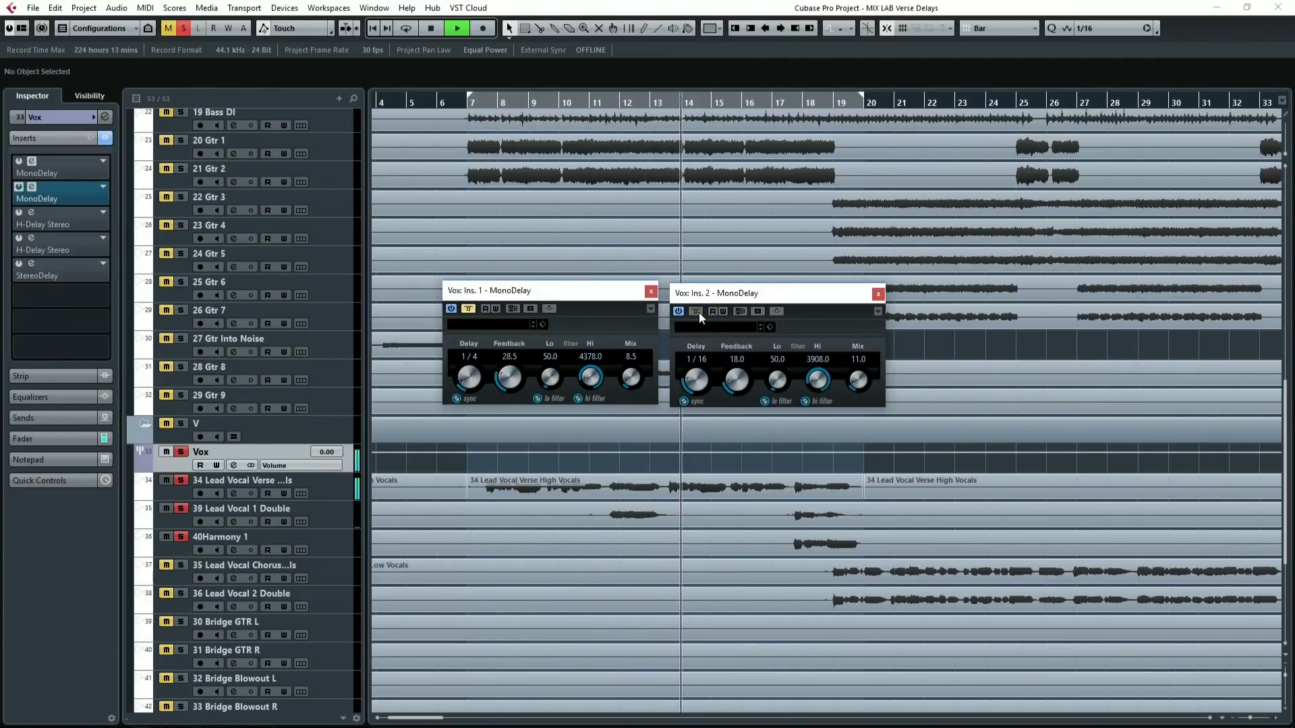
pyautogui.press('s')
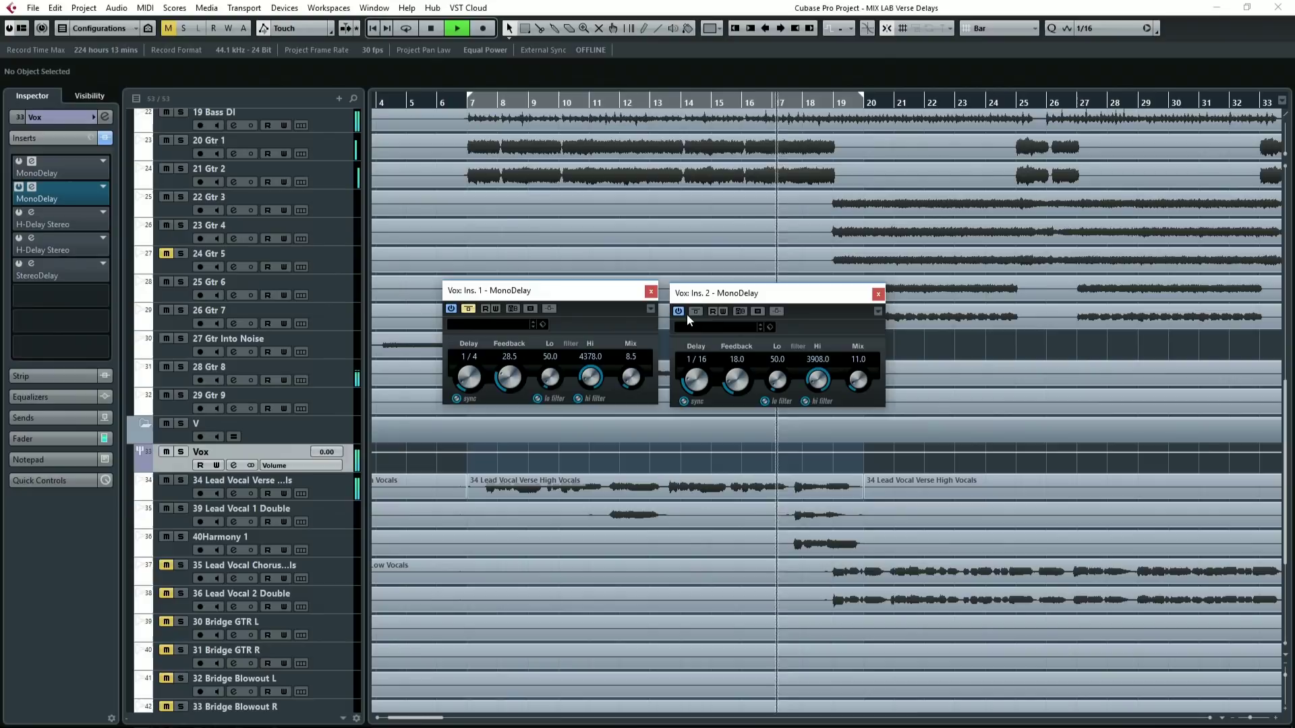
pyautogui.press('space')
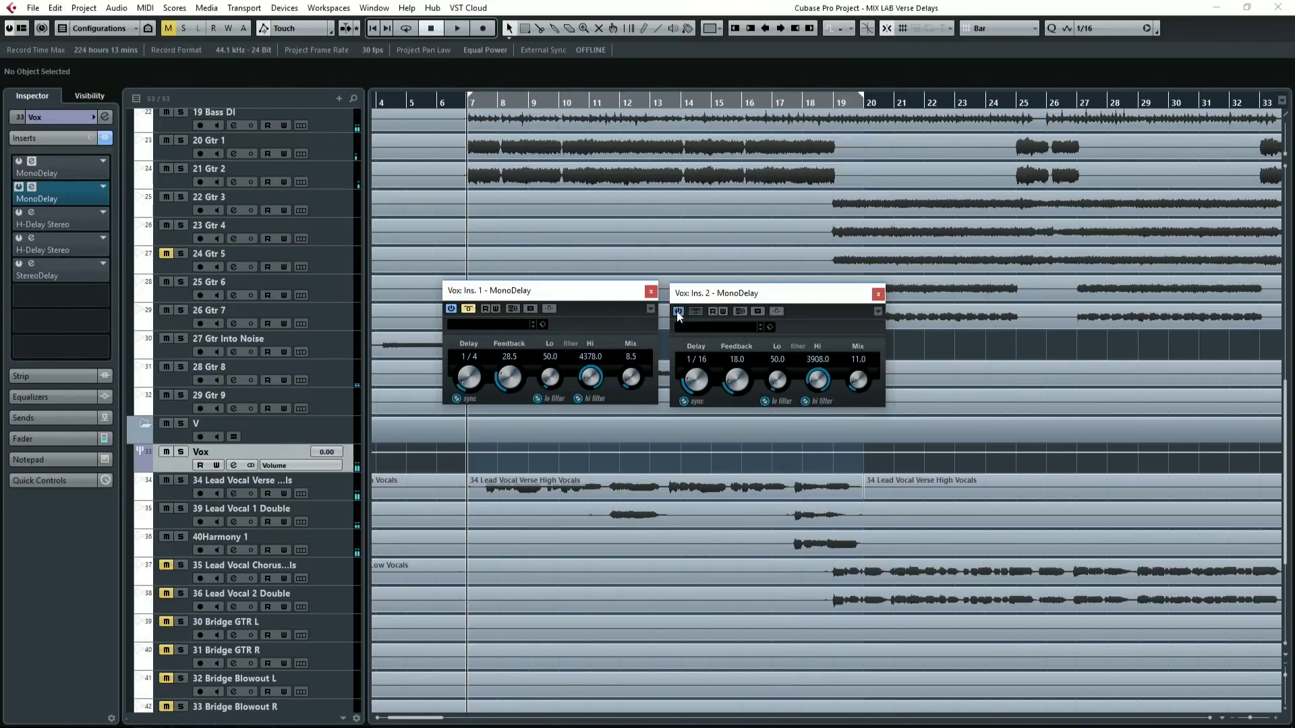
pyautogui.click(677, 310)
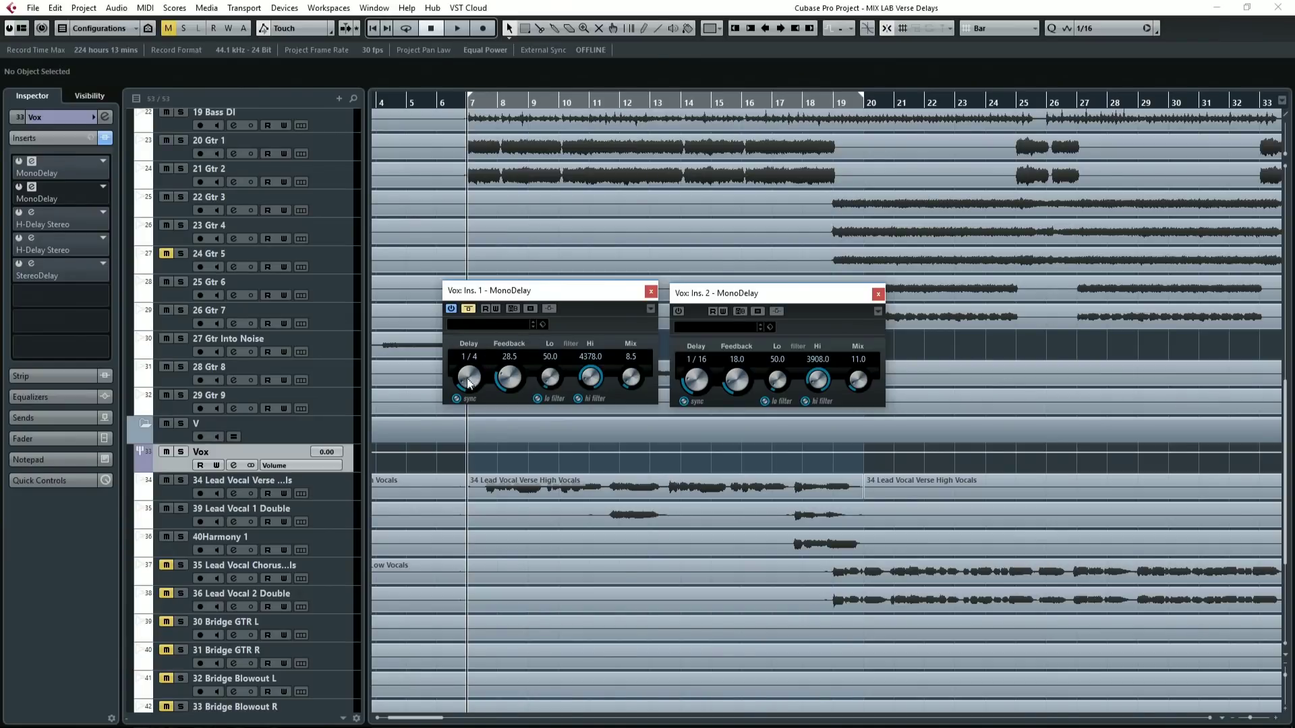
# - Turn the first MonoDelay's Delay from 1/8 to 1/4, auditioning with Vox soloed and unsoloed
pyautogui.moveTo(470, 387); pyautogui.dragTo(468, 365)
pyautogui.press('space')
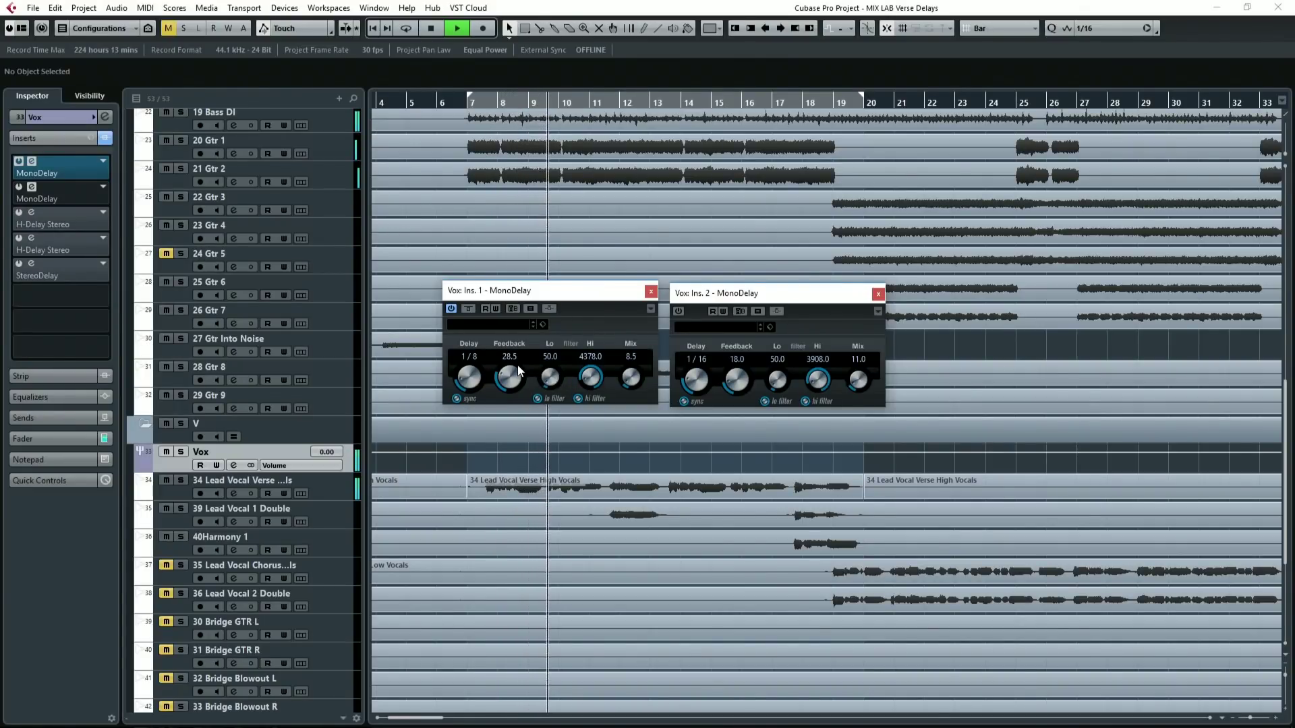
pyautogui.press('s')
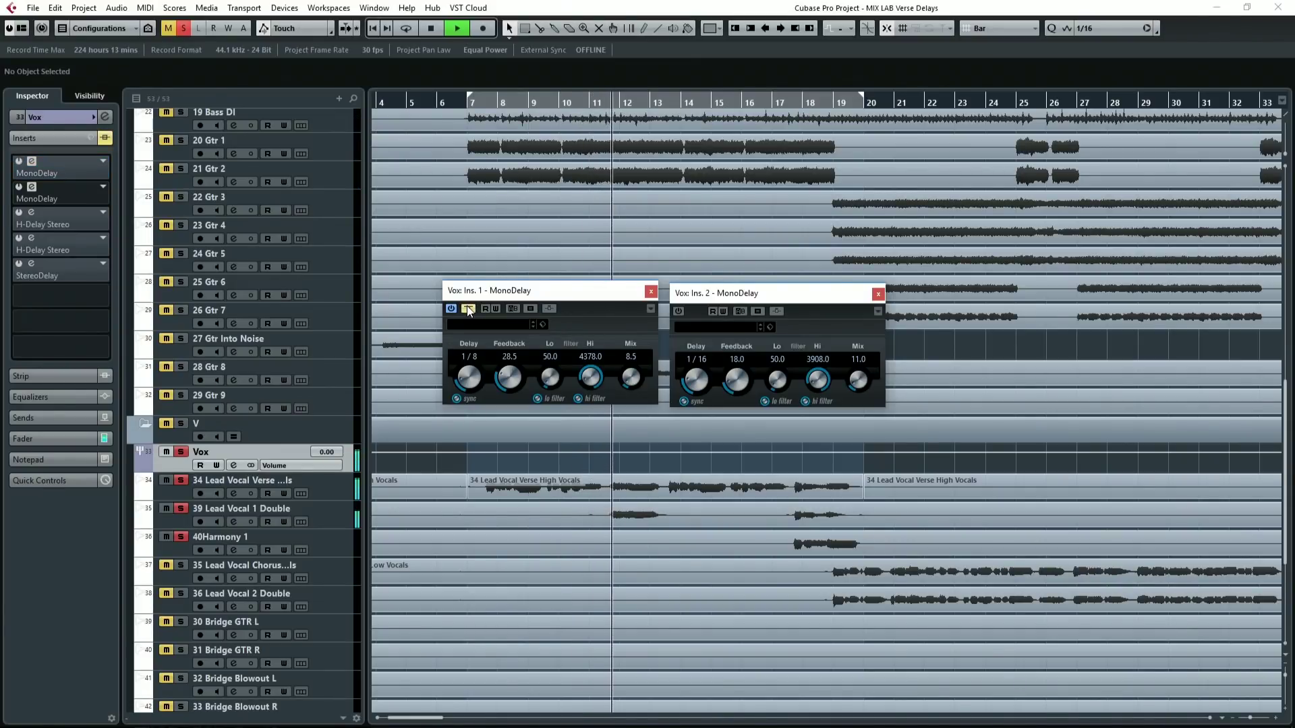
pyautogui.press('s')
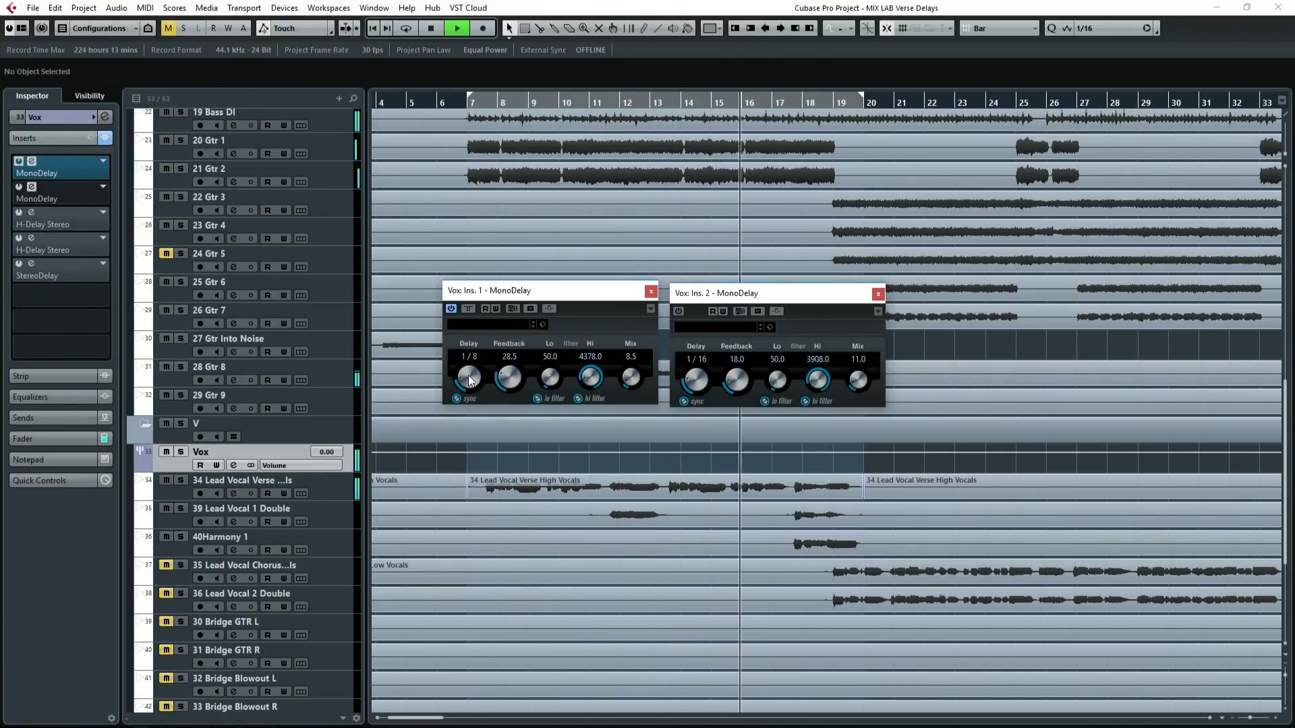
pyautogui.press('space')
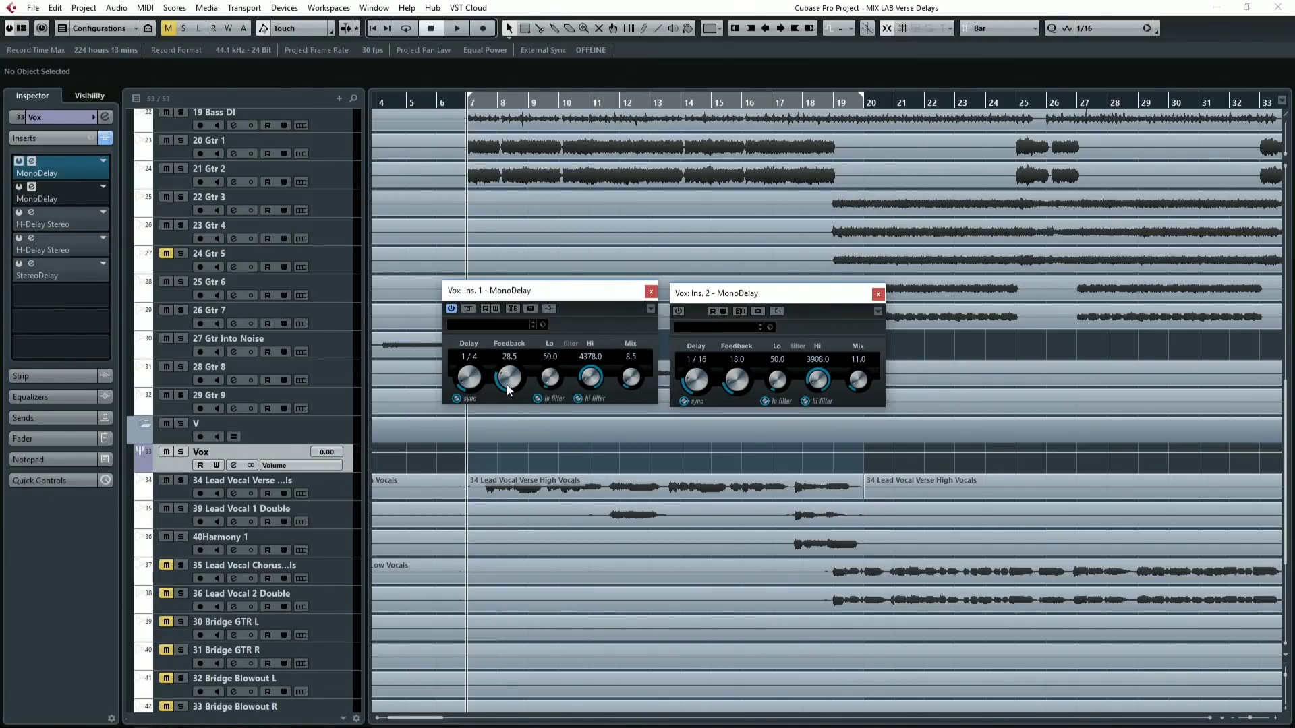
pyautogui.press('space')
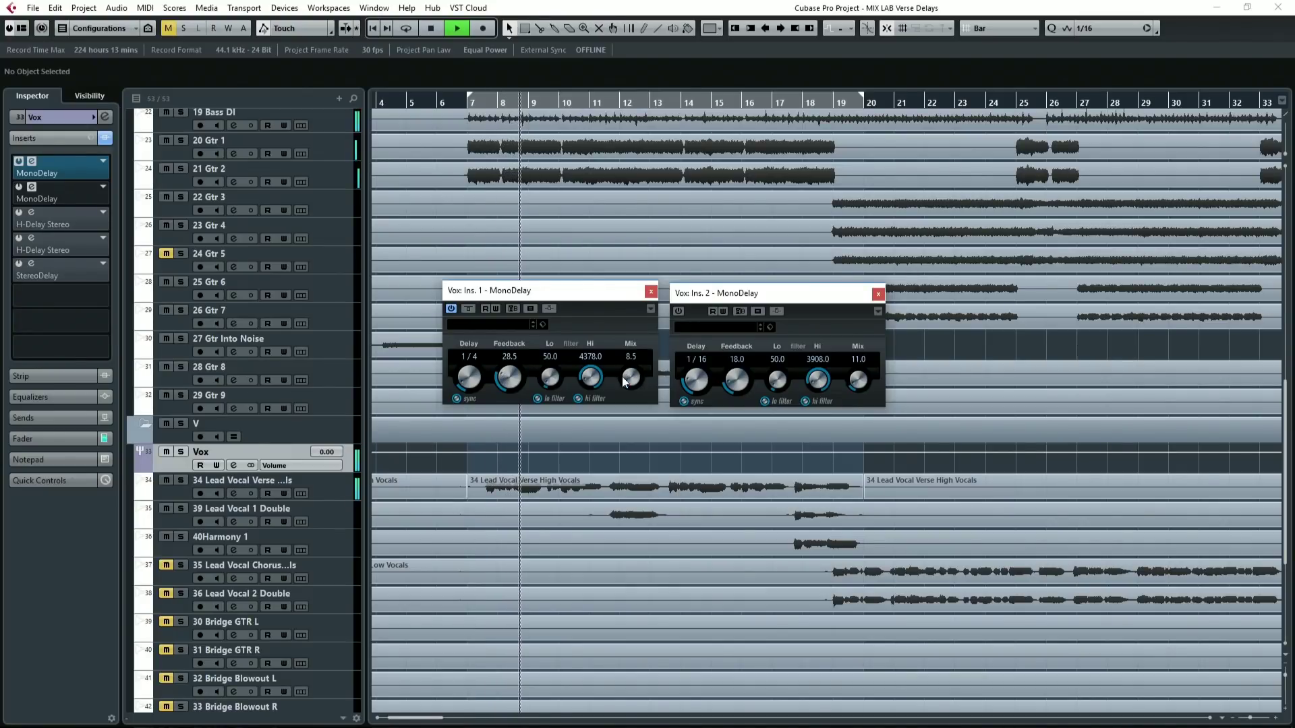
pyautogui.scroll(1, 633, 378)
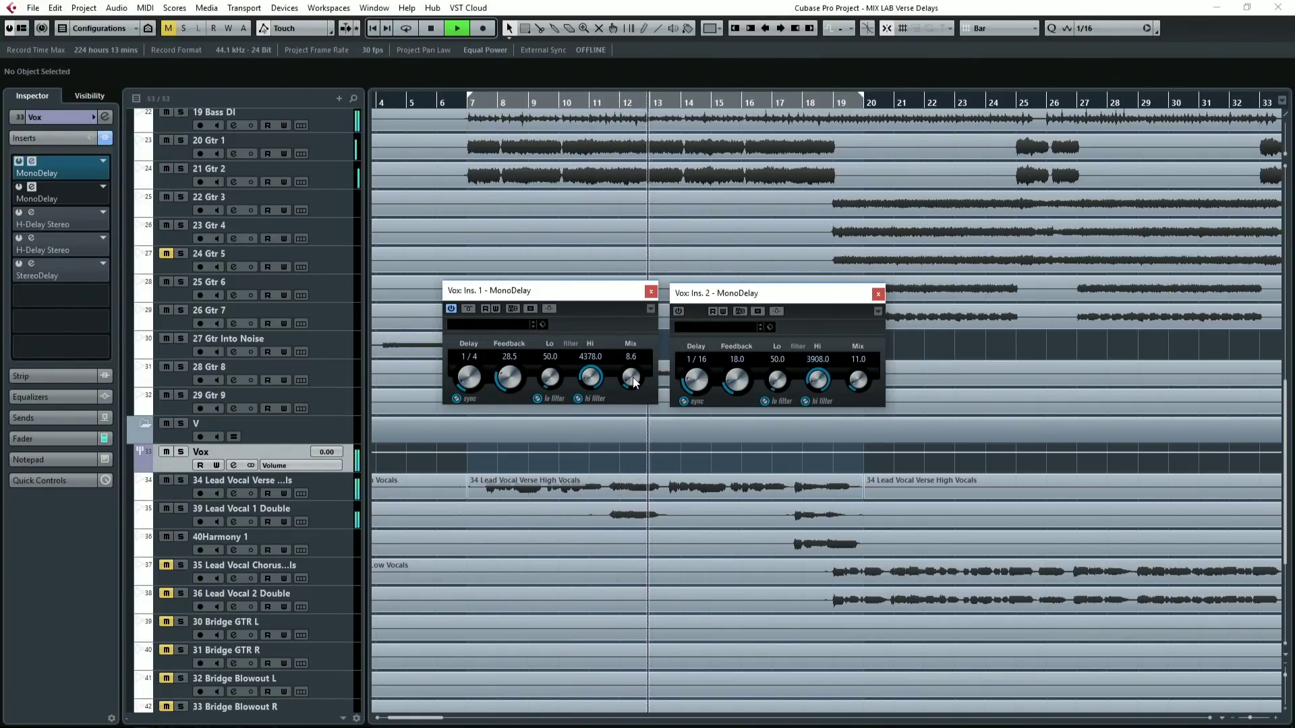
pyautogui.scroll(-1, 633, 378)
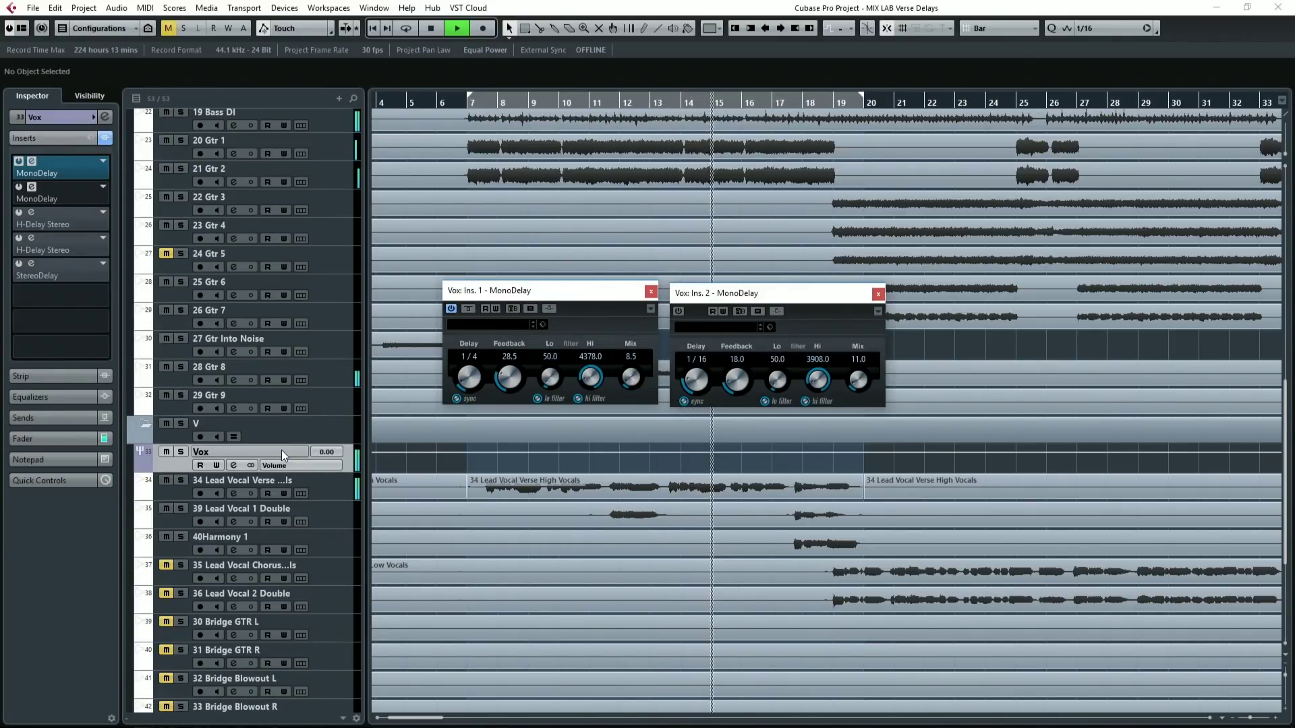
pyautogui.click(181, 451)
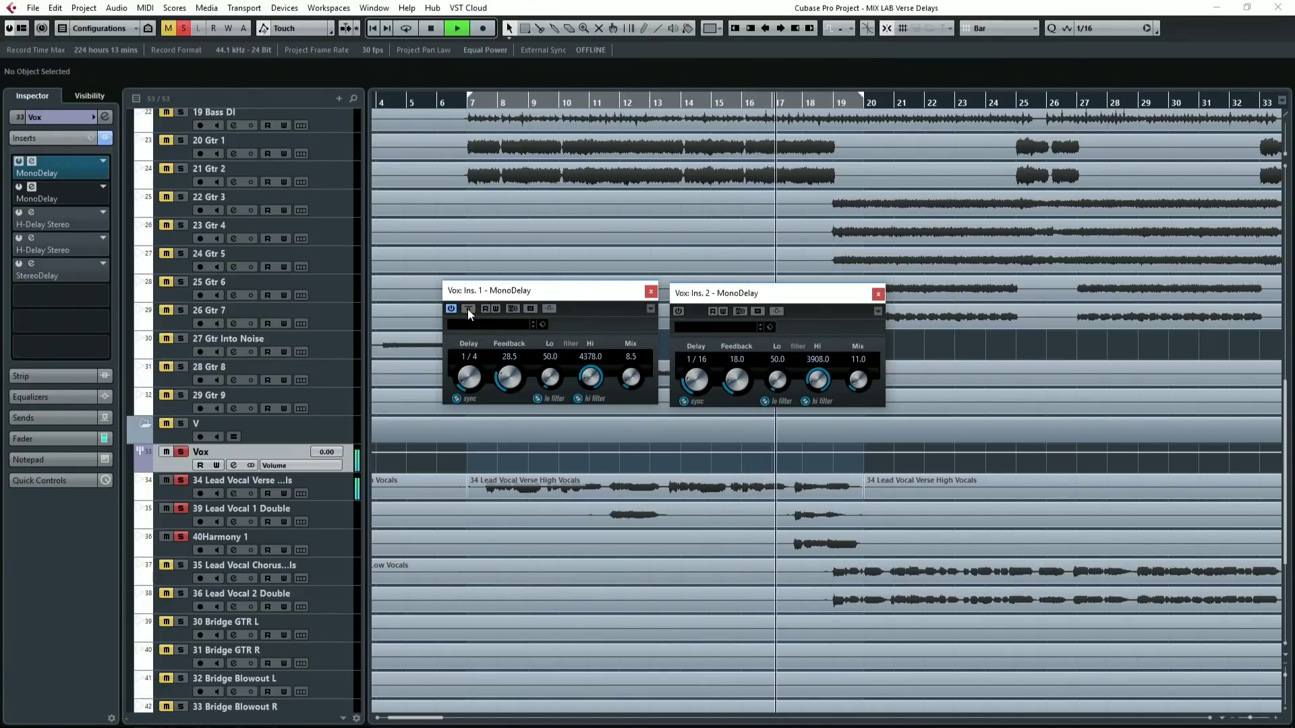
pyautogui.press('s')
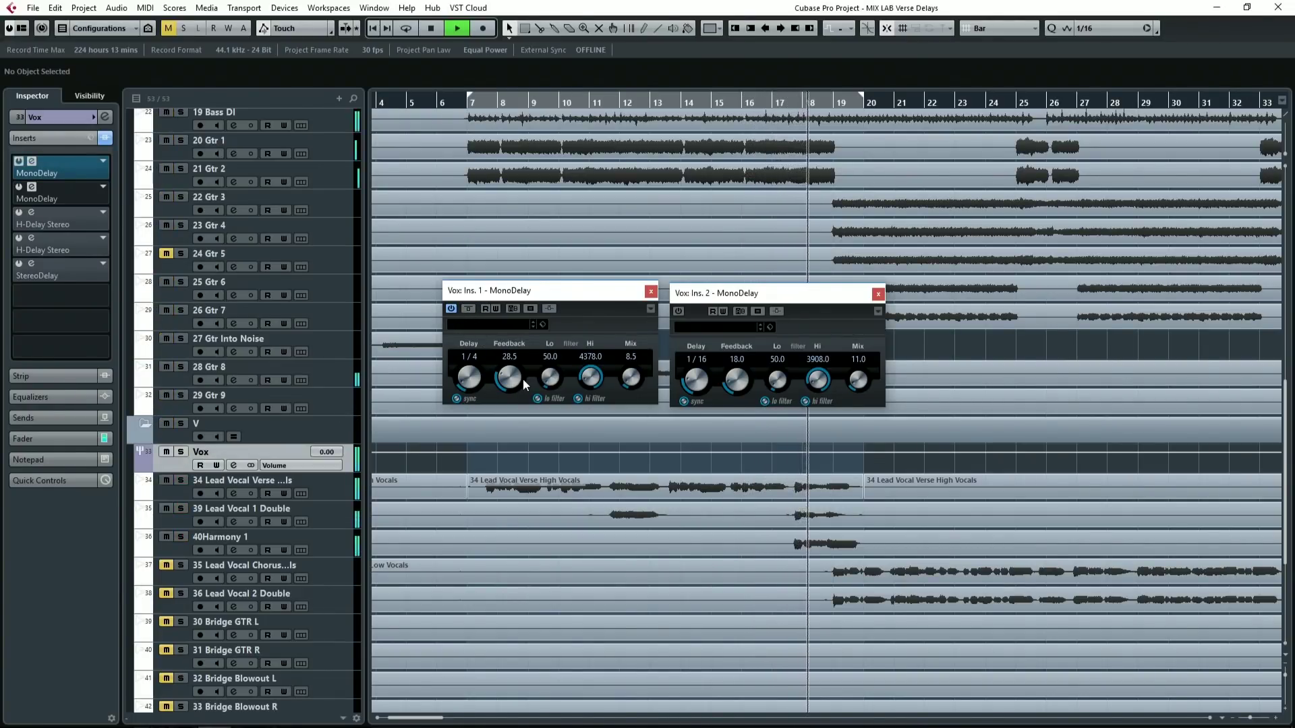
pyautogui.press('space')
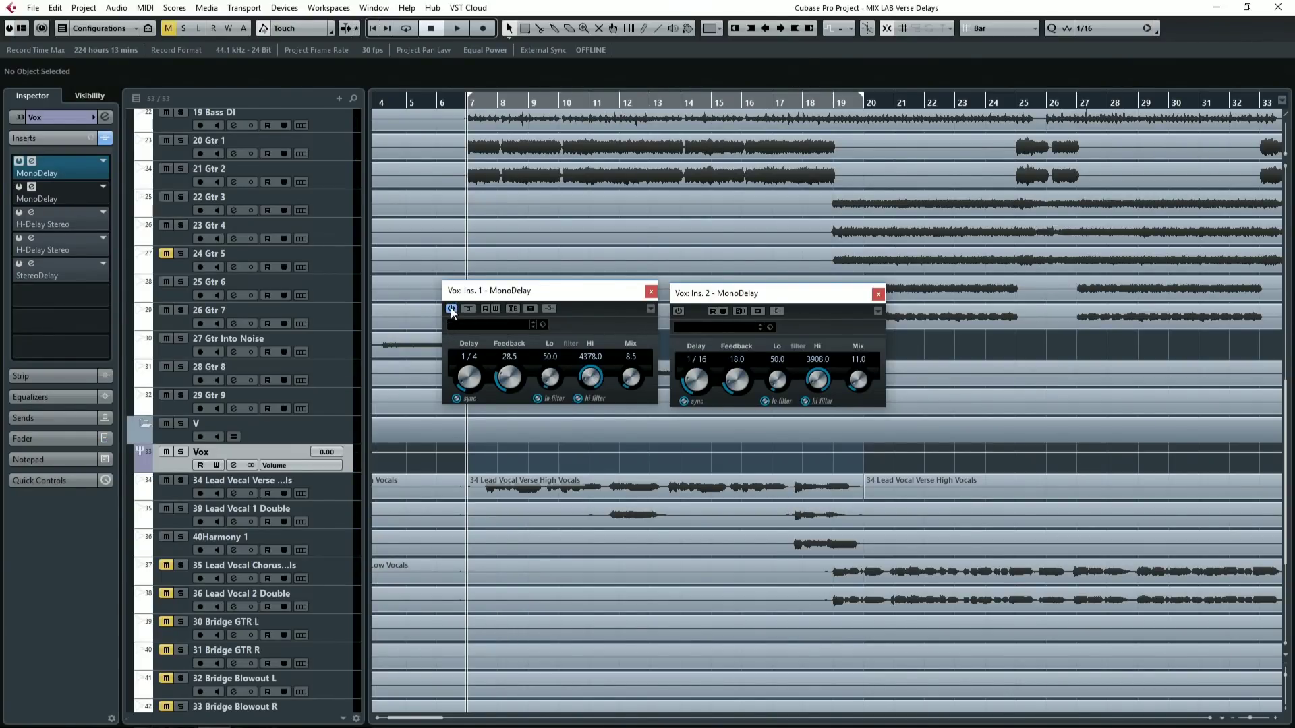
# - Switch off the first MonoDelay and move both MonoDelay windows higher up
pyautogui.click(450, 307)
pyautogui.moveTo(520, 294); pyautogui.dragTo(502, 162)
pyautogui.moveTo(742, 295); pyautogui.dragTo(723, 167)
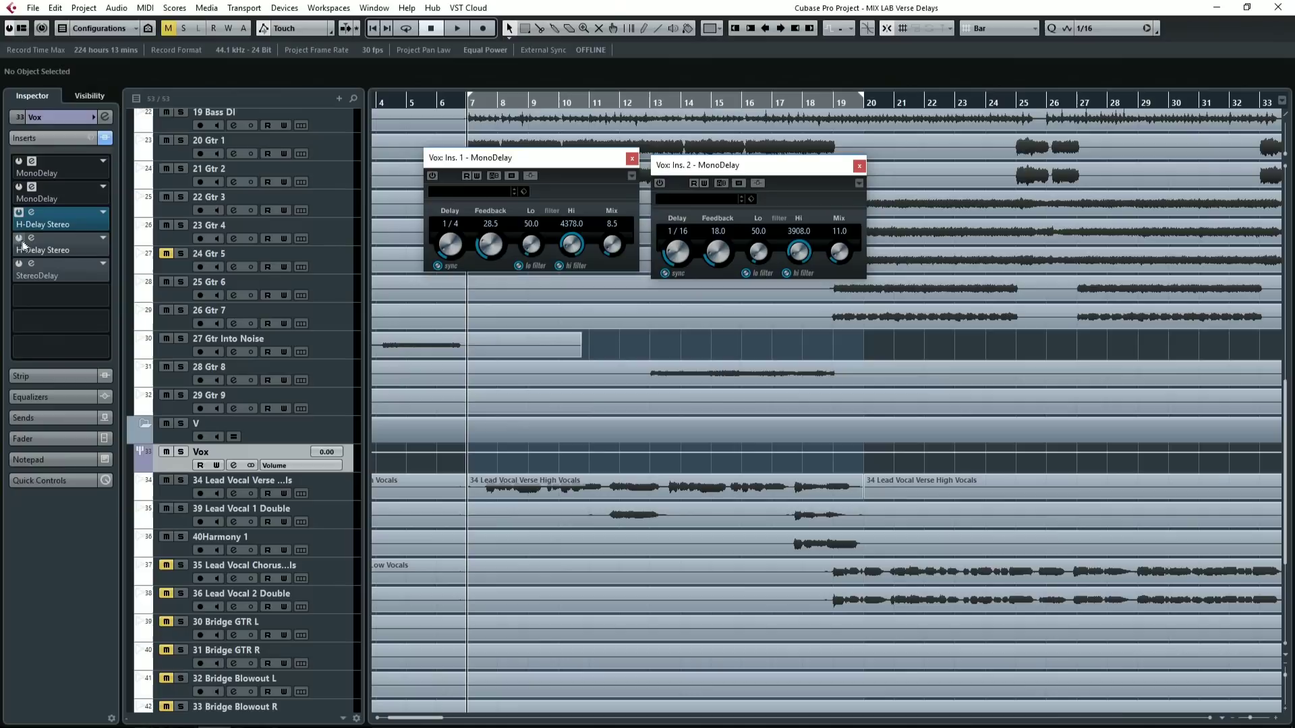
# - Open the insert 3 and 4 H-Delay Stereo editors and arrange them side by side
pyautogui.click(74, 224)
pyautogui.click(74, 246)
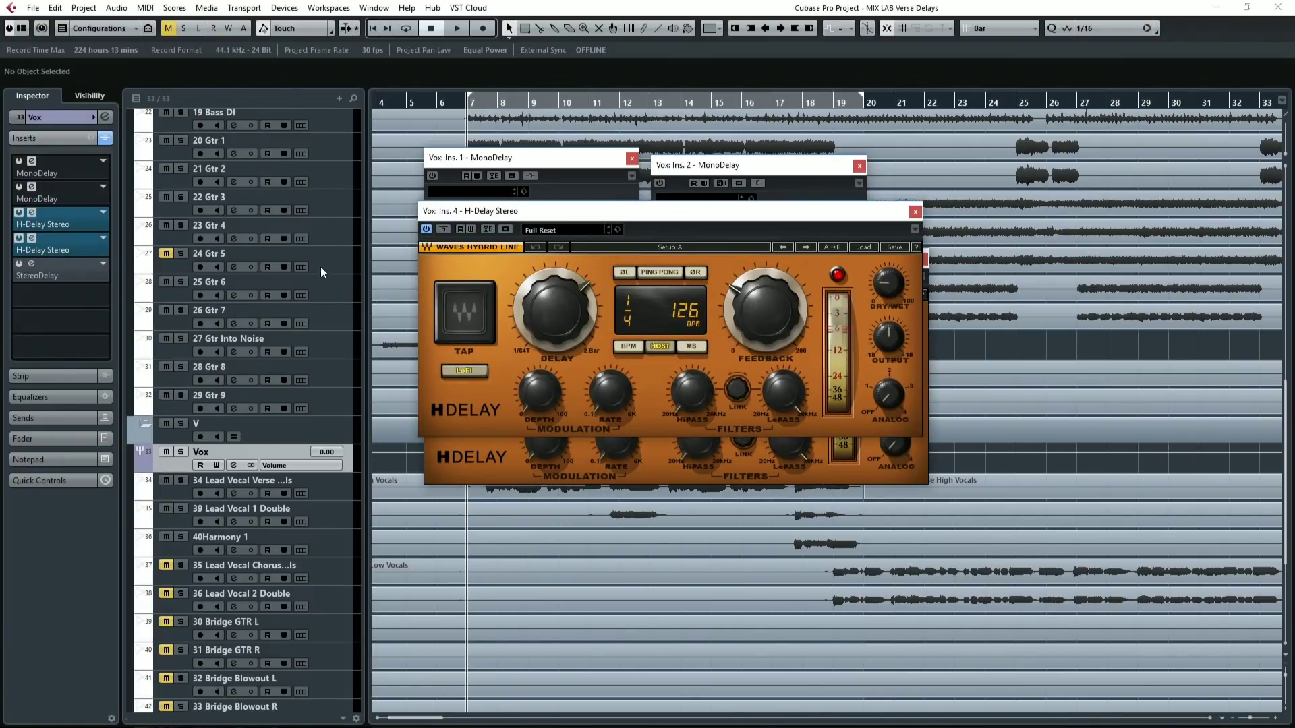
pyautogui.moveTo(701, 212); pyautogui.dragTo(1016, 210)
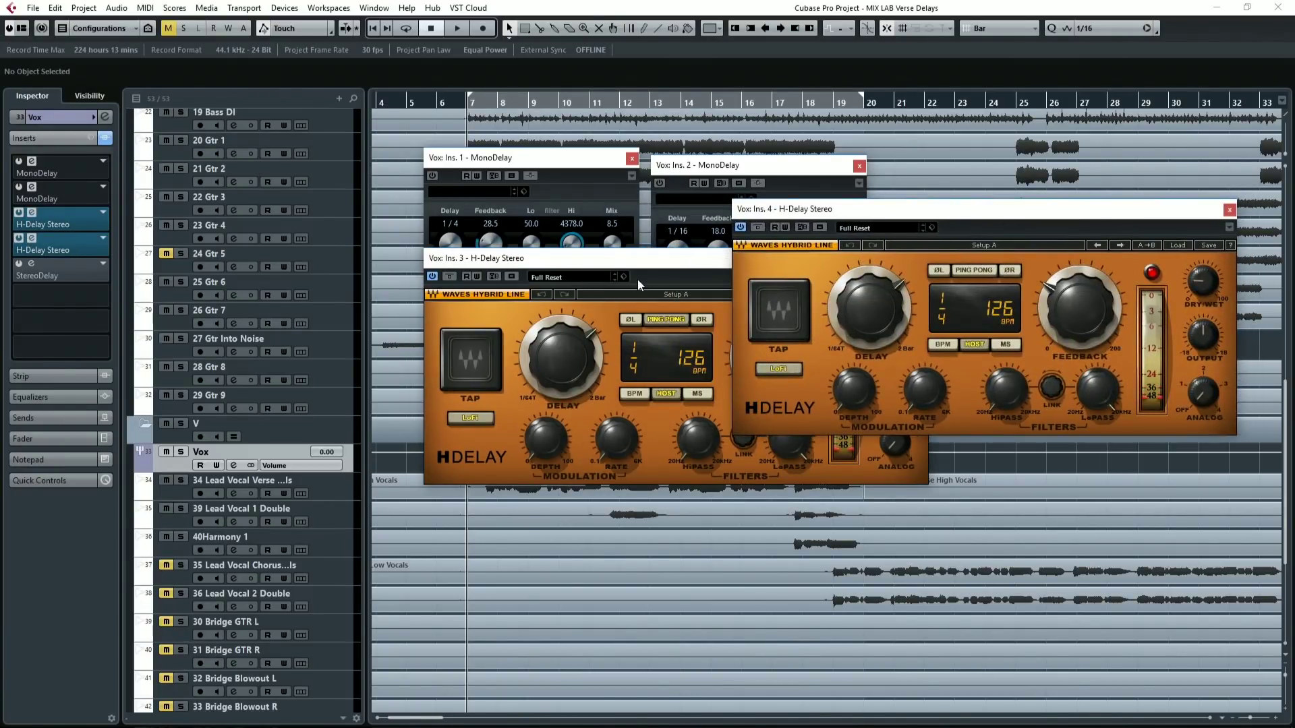
pyautogui.moveTo(645, 270); pyautogui.dragTo(404, 210)
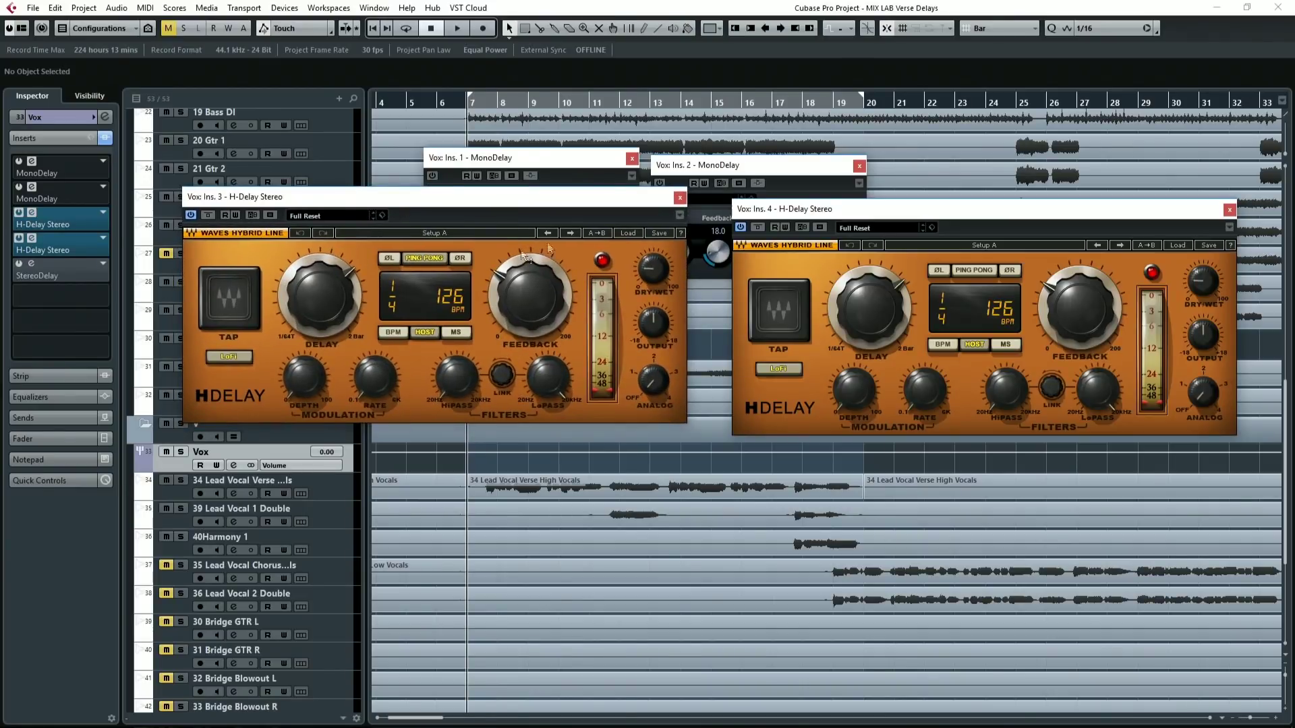
pyautogui.moveTo(842, 215); pyautogui.dragTo(810, 194)
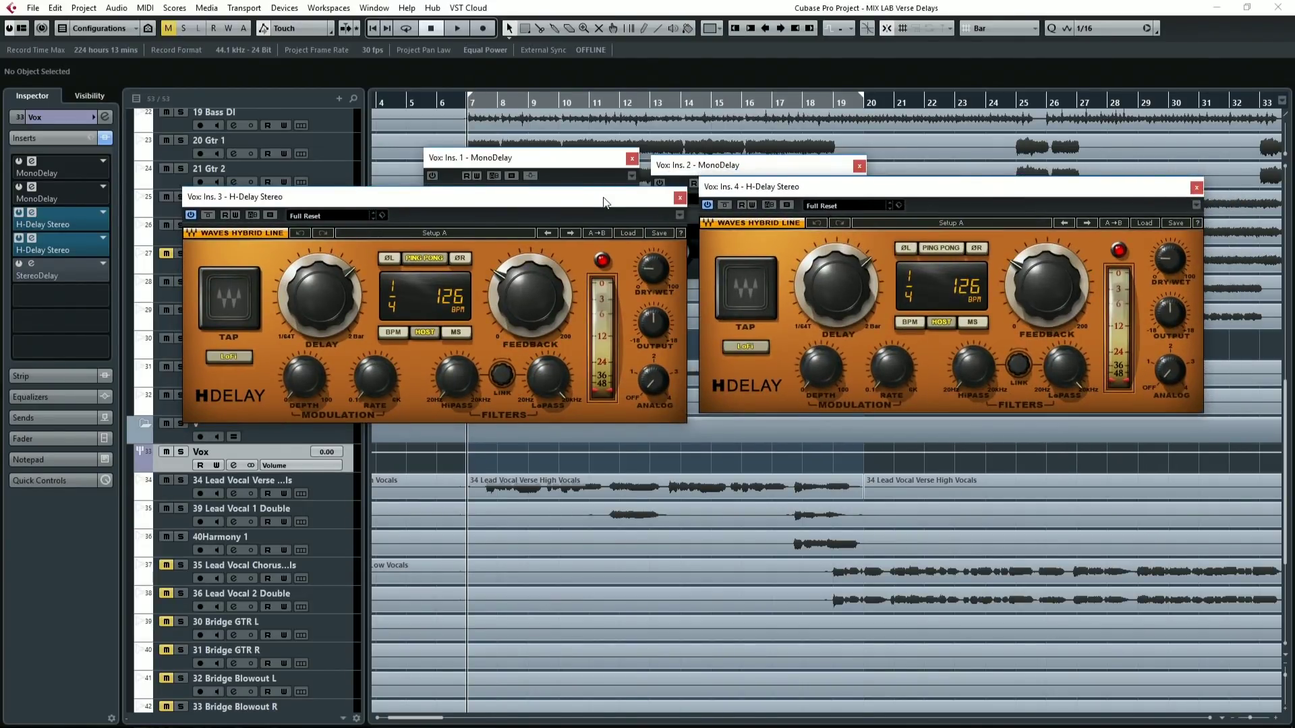
pyautogui.moveTo(512, 208); pyautogui.dragTo(512, 200)
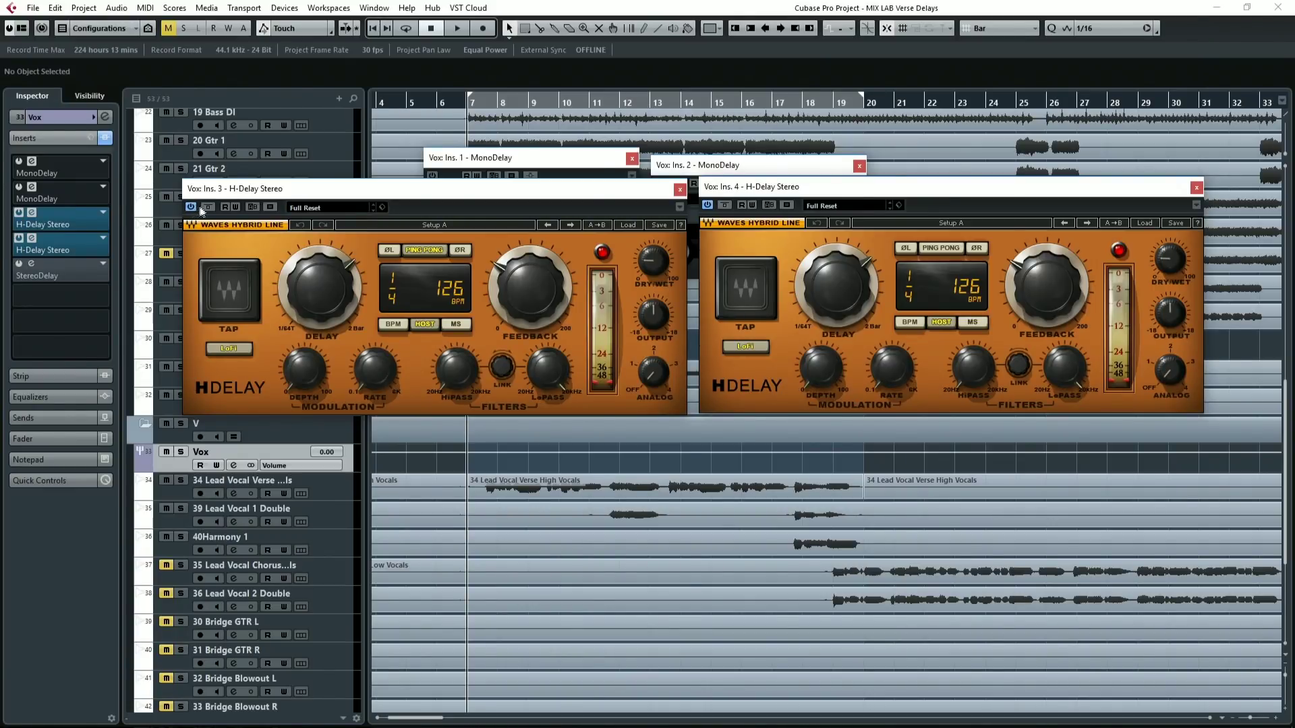
# - Solo Vox and audition the H-Delays from bar 7
pyautogui.click(181, 453)
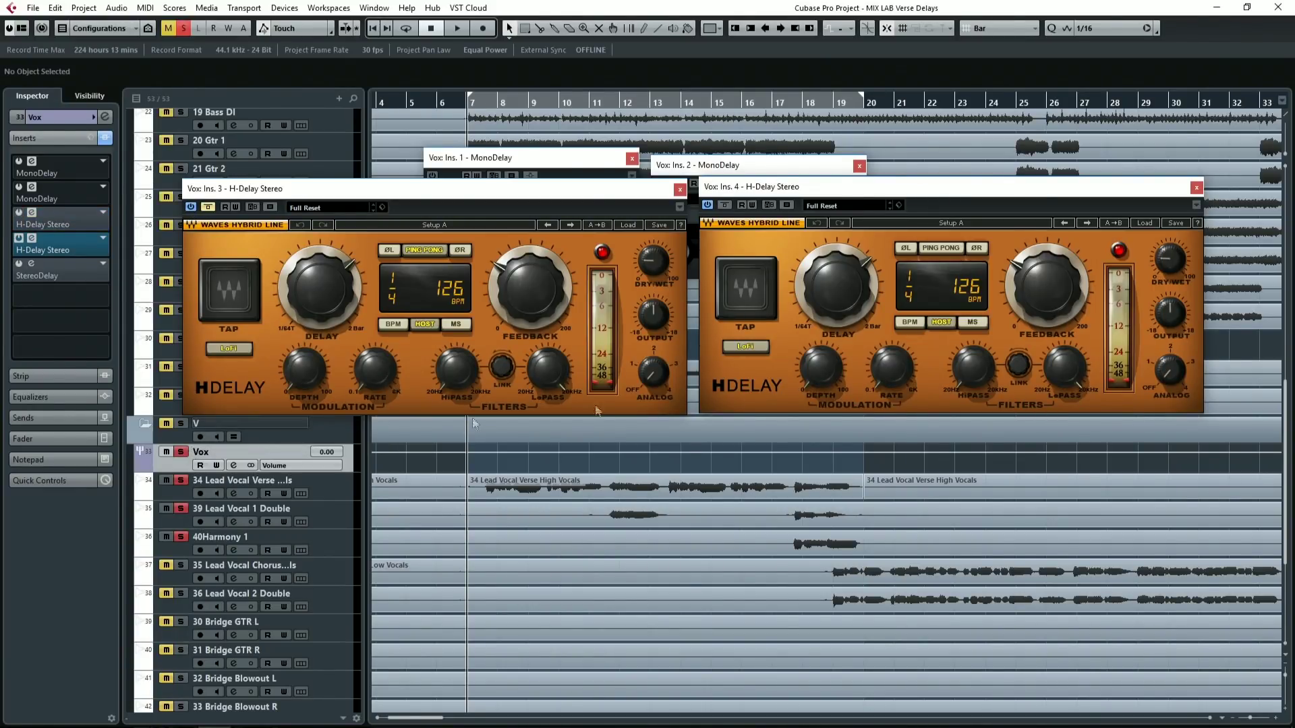
pyautogui.press('space')
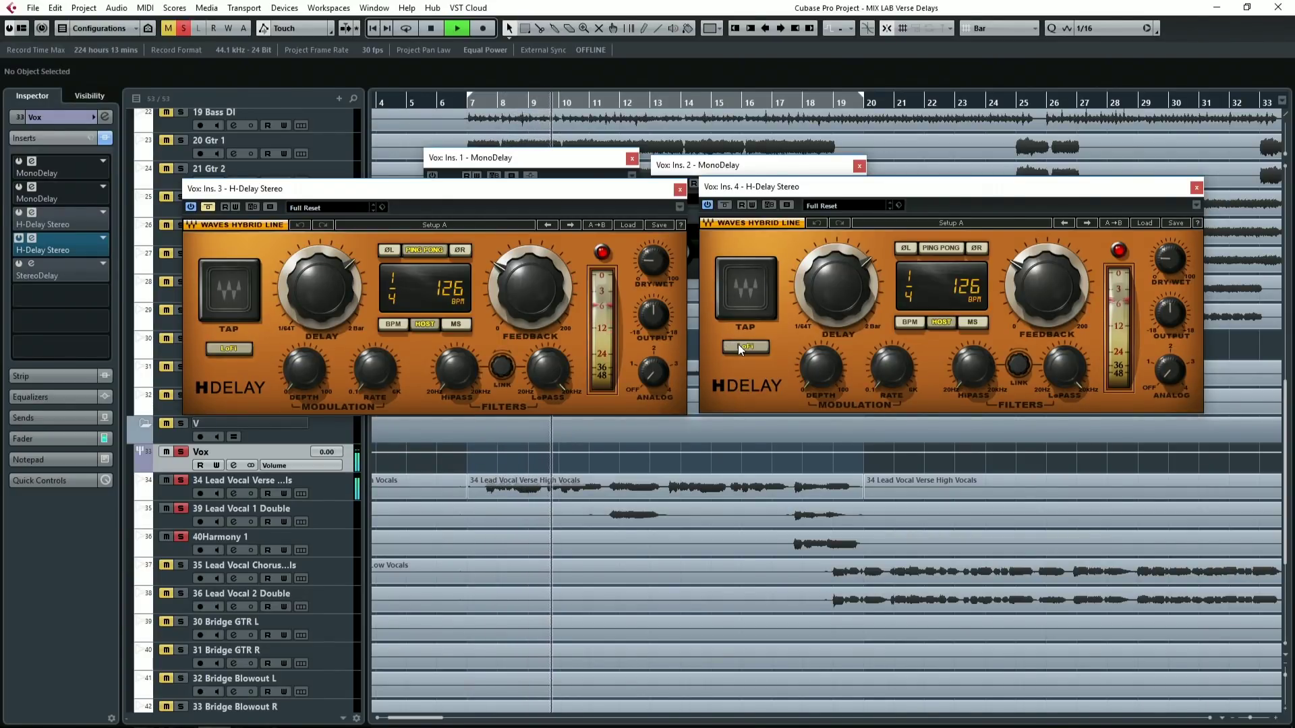
pyautogui.press('space')
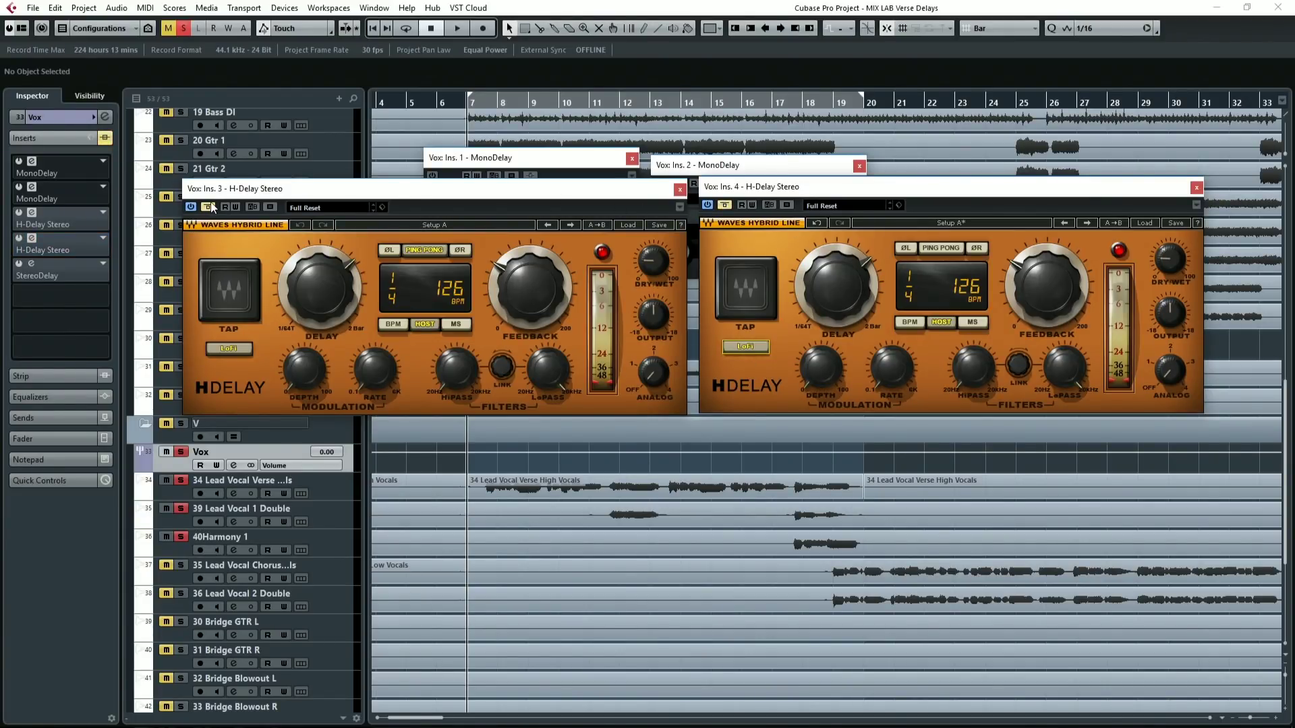
pyautogui.press('space')
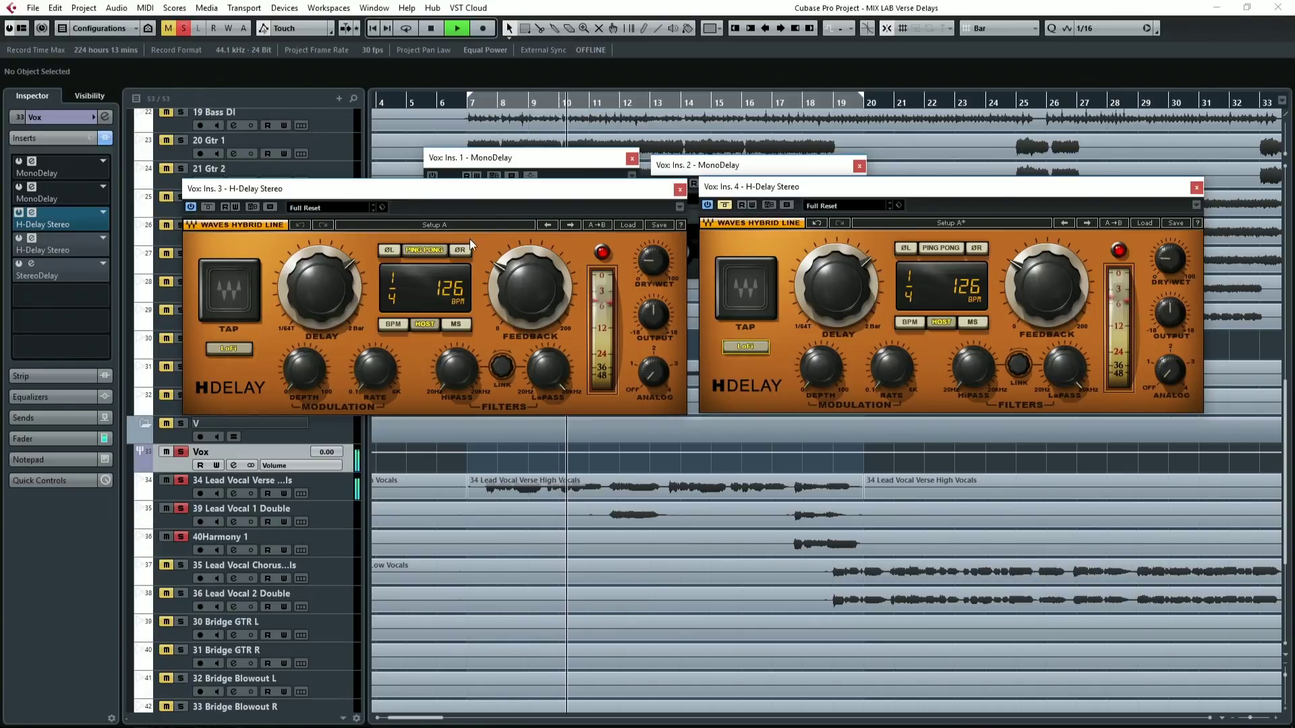
# - Unsolo Vox, bypass insert 4's H-Delay, and audition the first H-Delay alone from bar 7
pyautogui.click(183, 453)
pyautogui.press('space')
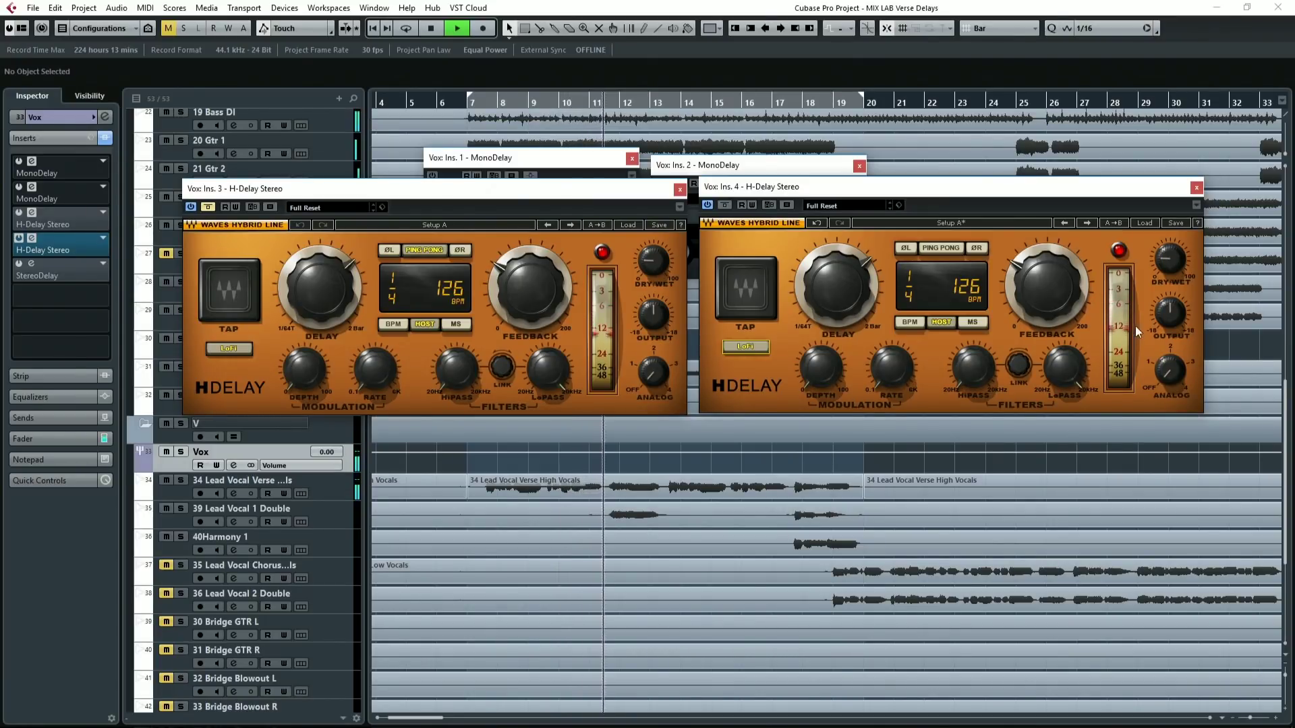
pyautogui.press('space')
pyautogui.click(725, 205)
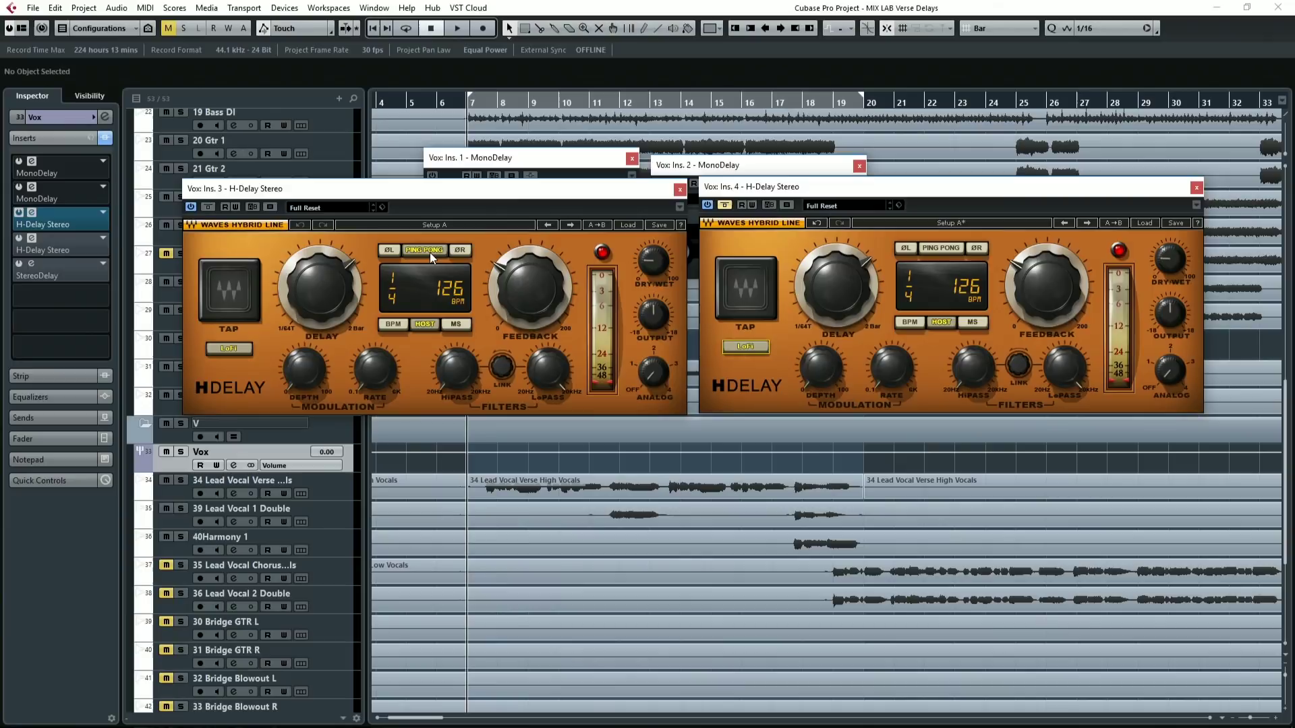
pyautogui.press('space')
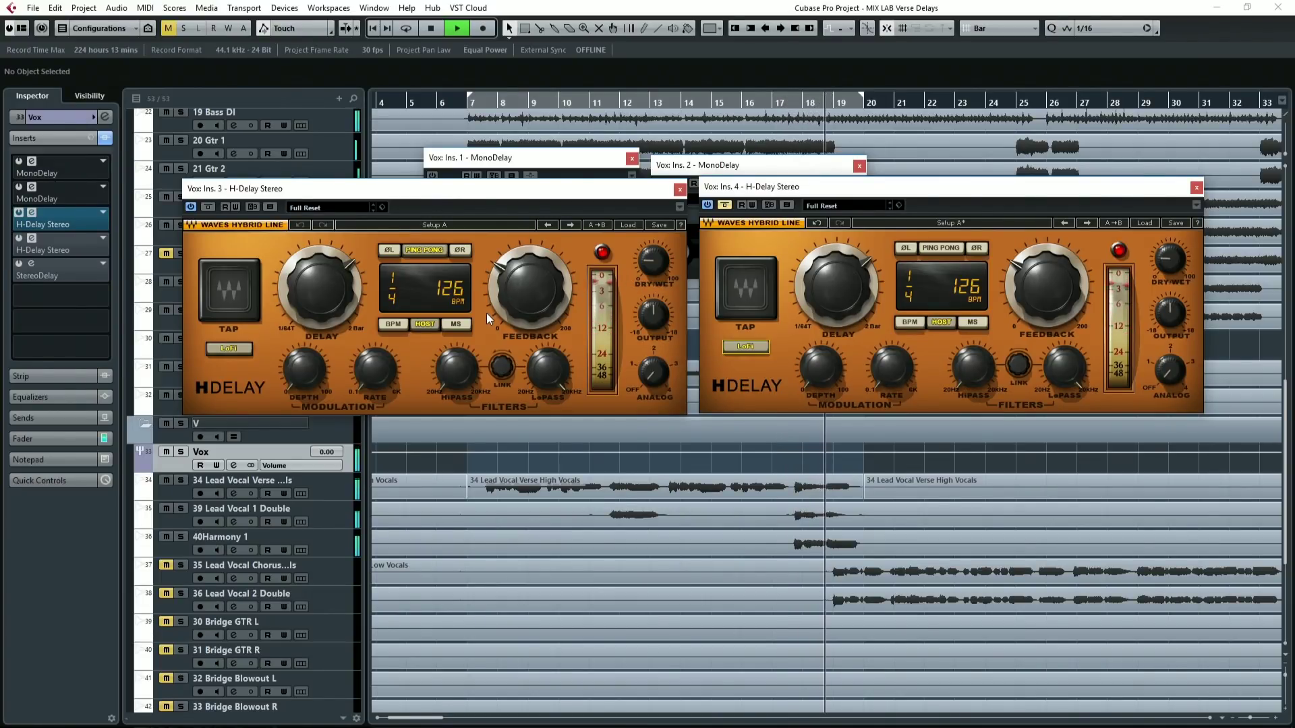
pyautogui.press('space')
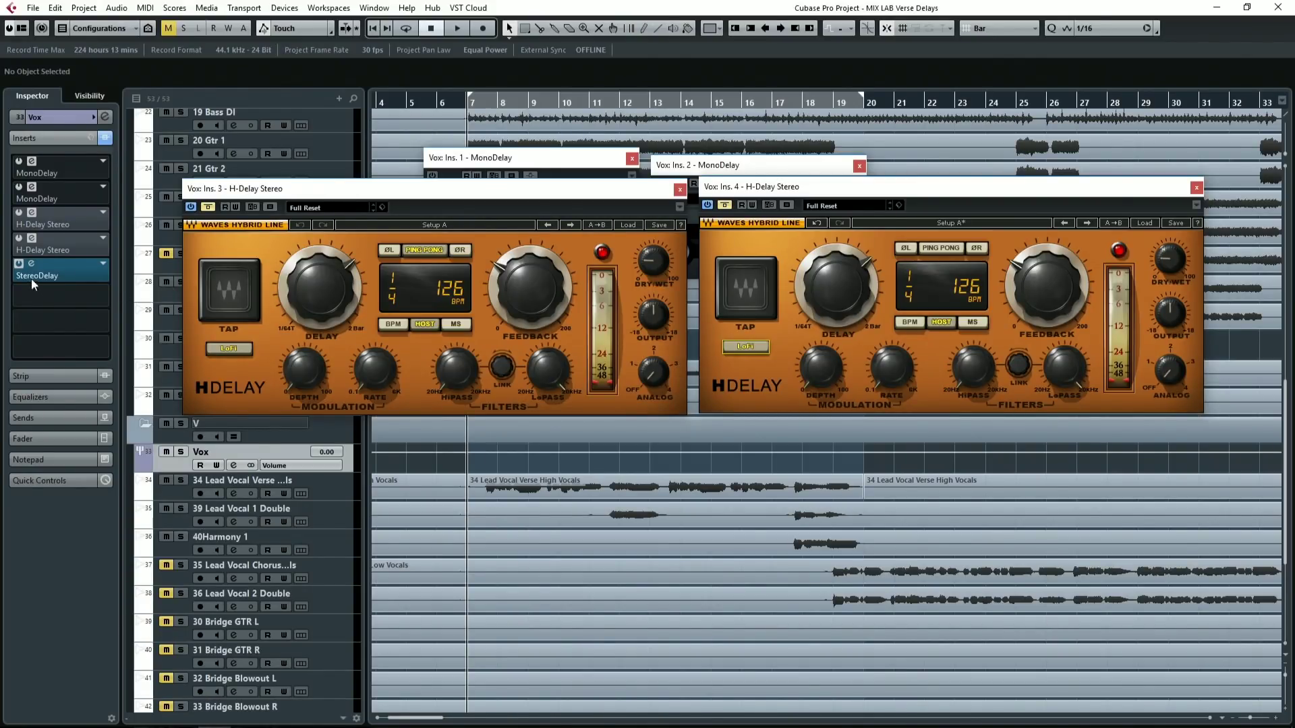
# - Open the Vox StereoDelay editor, move its window lower, and solo Vox
pyautogui.doubleClick(75, 273)
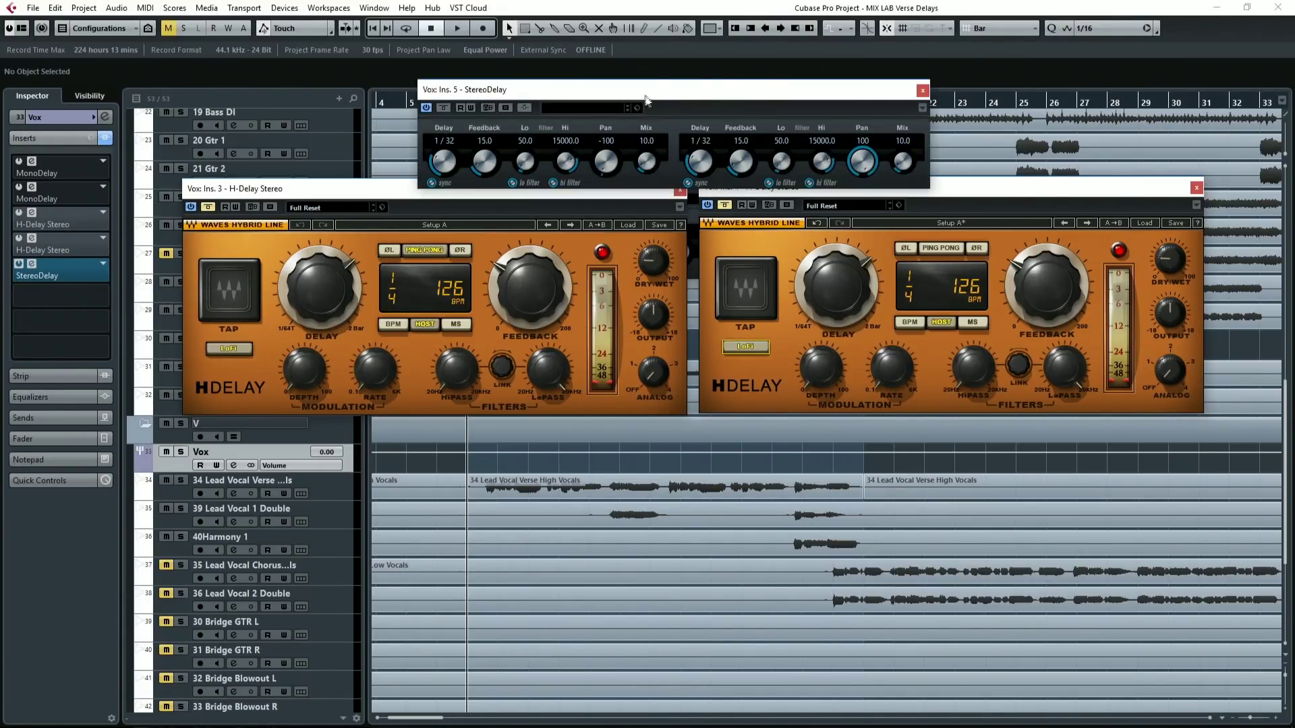
pyautogui.moveTo(647, 100); pyautogui.dragTo(639, 367)
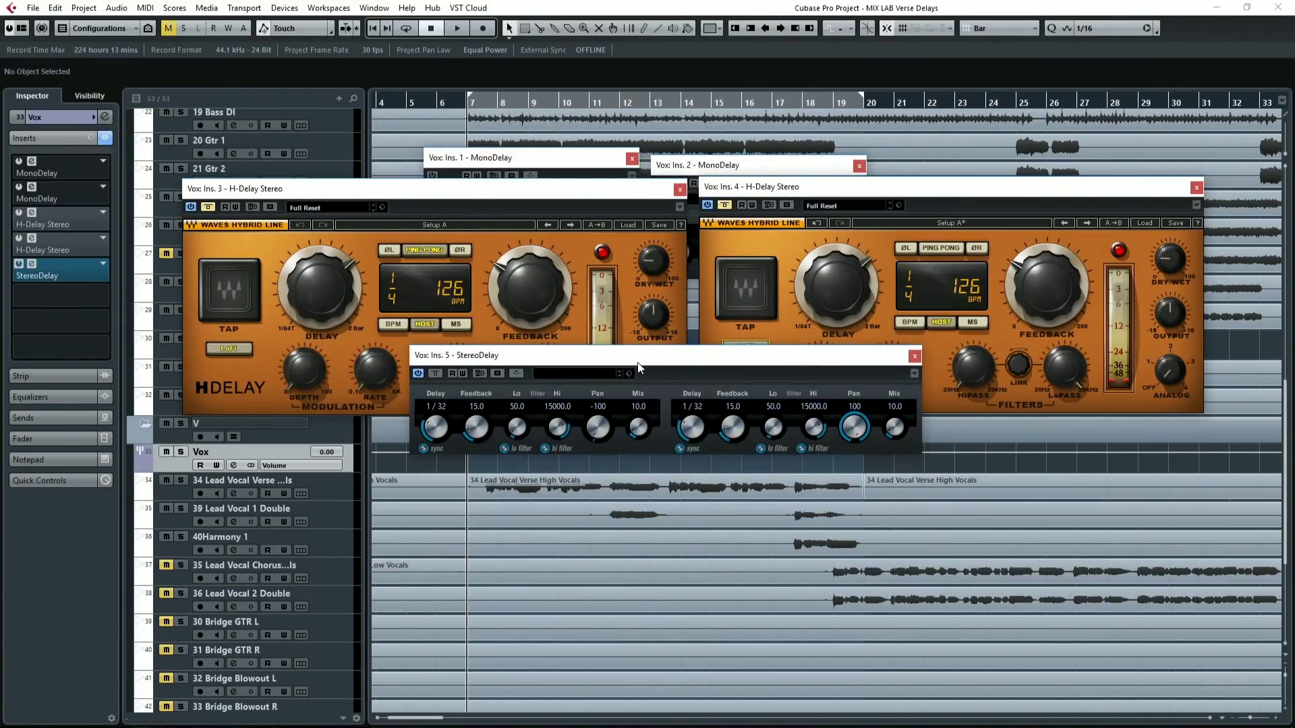
pyautogui.click(181, 452)
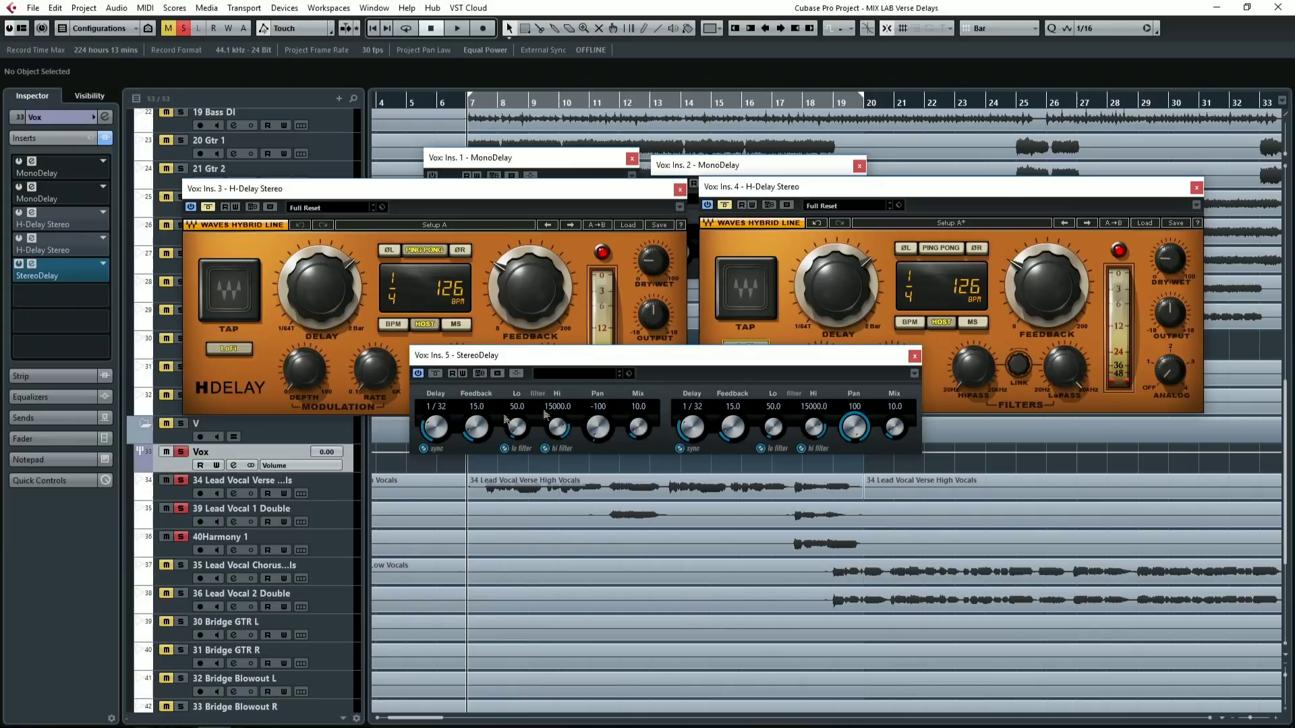
# - Pull the StereoDelay high-cut down to about 3100 and raise both Mix knobs to about 20
pyautogui.moveTo(822, 430); pyautogui.dragTo(818, 515)
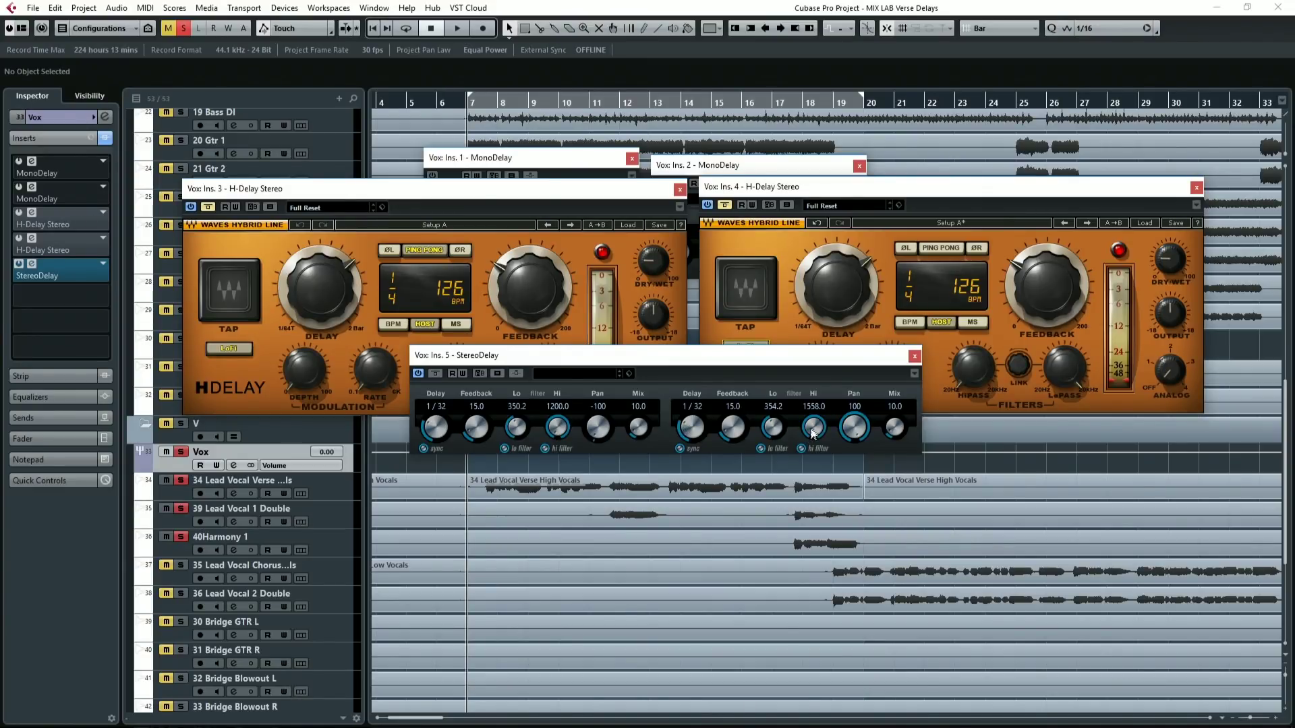
pyautogui.moveTo(811, 419); pyautogui.dragTo(808, 411)
pyautogui.press('space')
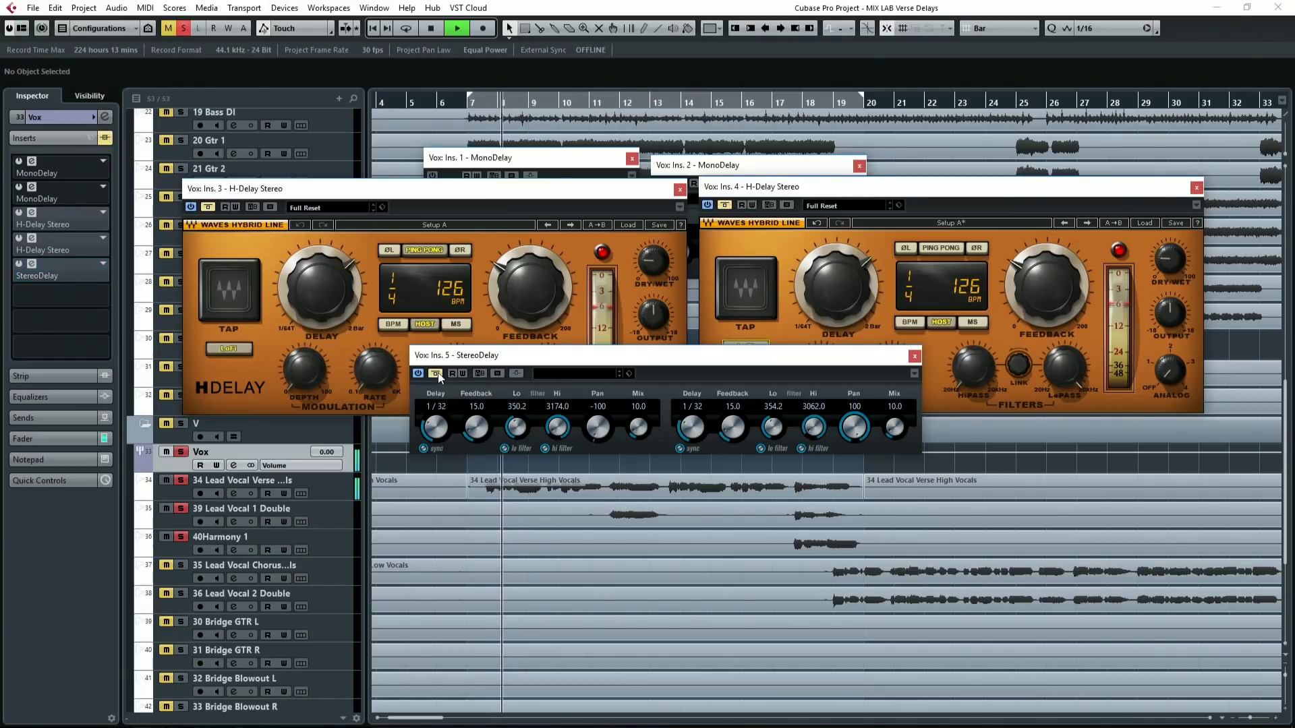
pyautogui.moveTo(641, 433); pyautogui.dragTo(637, 411)
pyautogui.moveTo(895, 431); pyautogui.dragTo(883, 406)
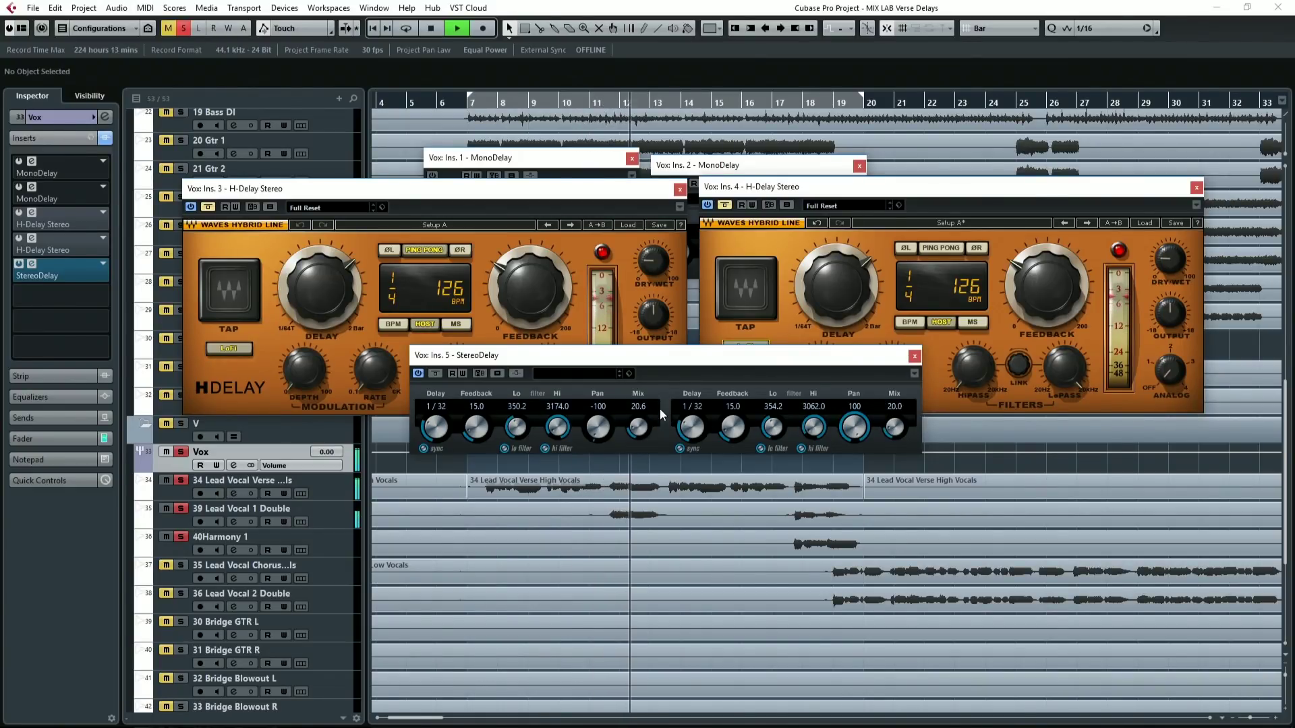
# - A/B the StereoDelay on the soloed vocal, then stop playback
pyautogui.click(435, 373)
pyautogui.click(435, 374)
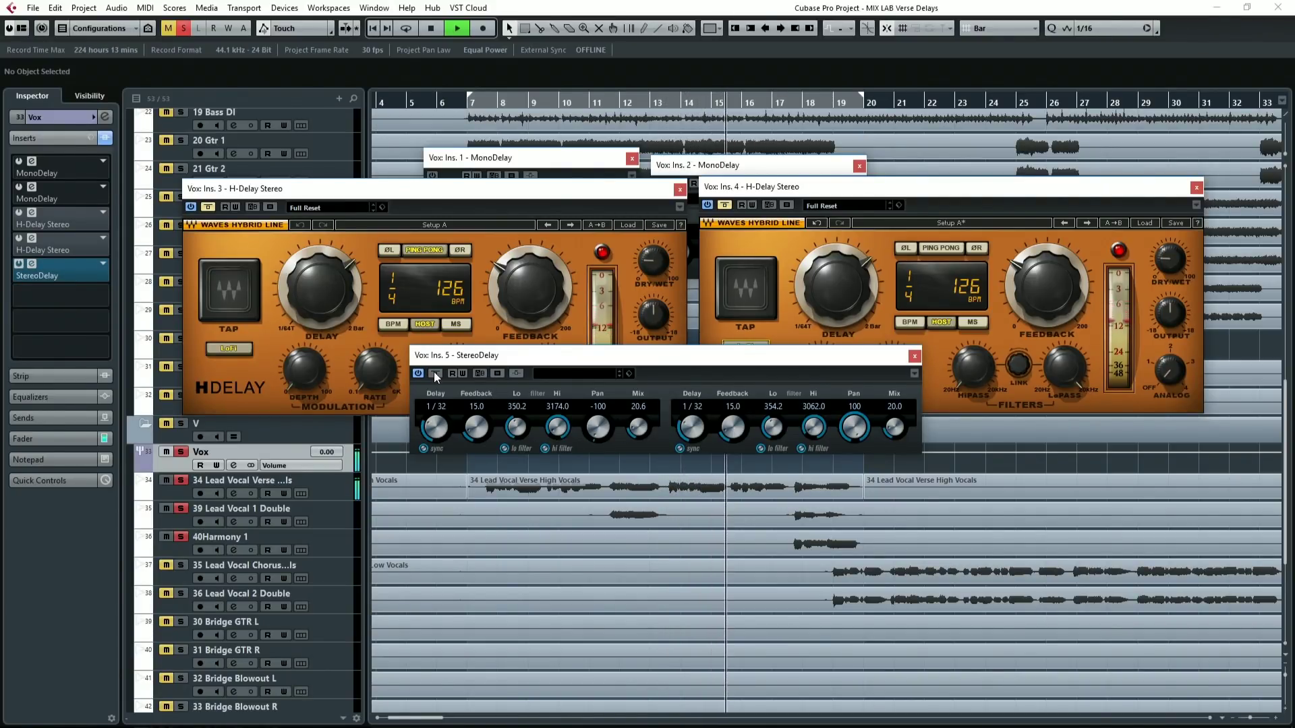
pyautogui.click(435, 374)
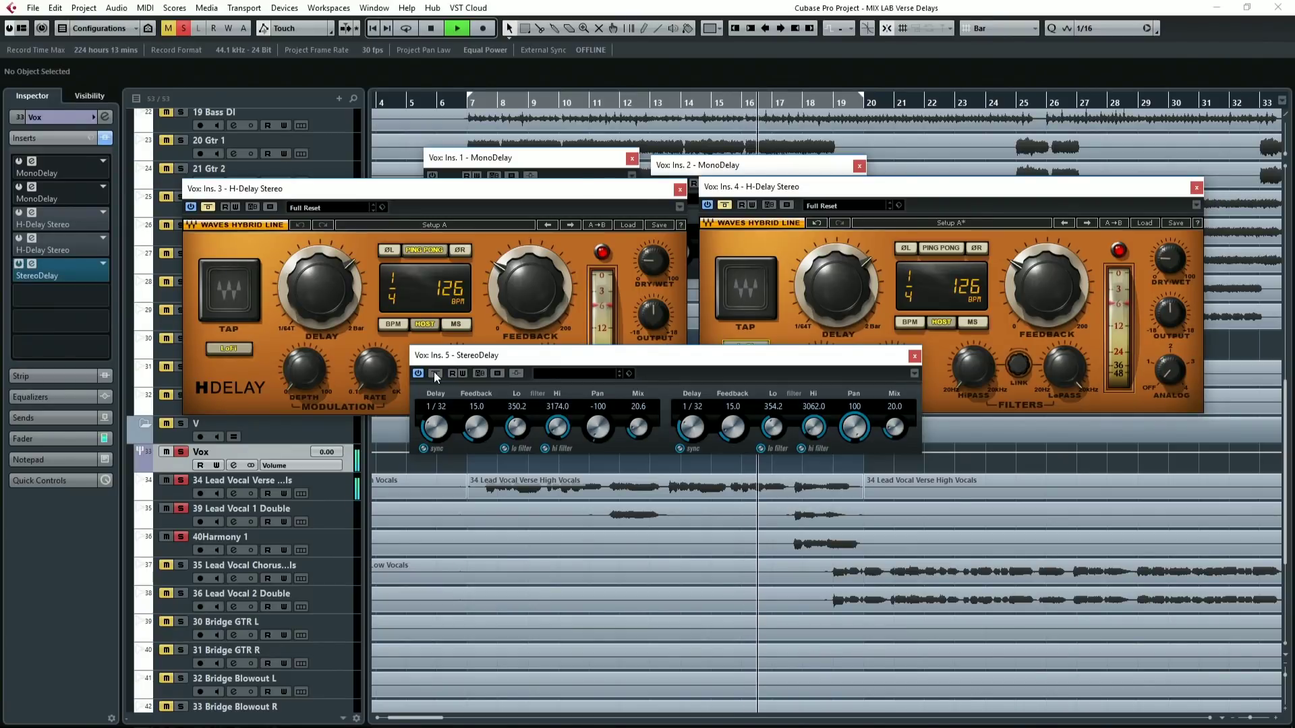
pyautogui.click(435, 373)
pyautogui.press('space')
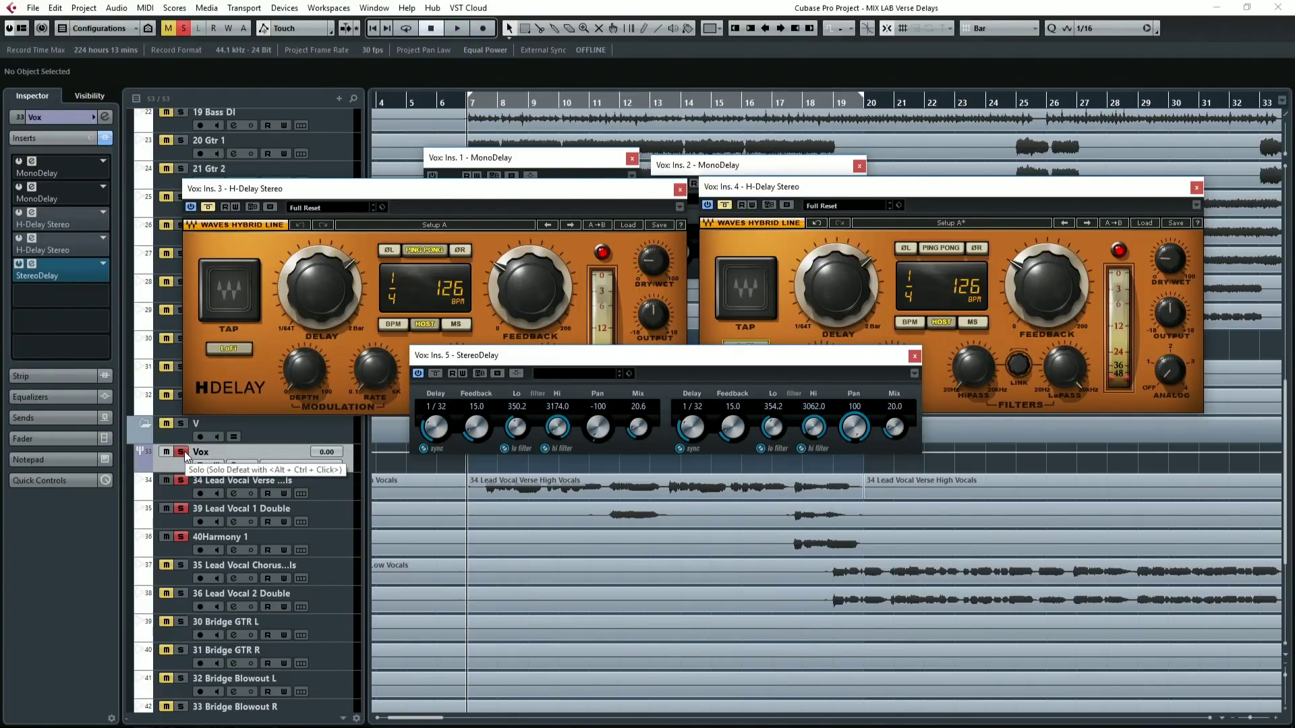
# - Unsolo Vox and compare the StereoDelay in the full mix, leaving it active
pyautogui.click(180, 452)
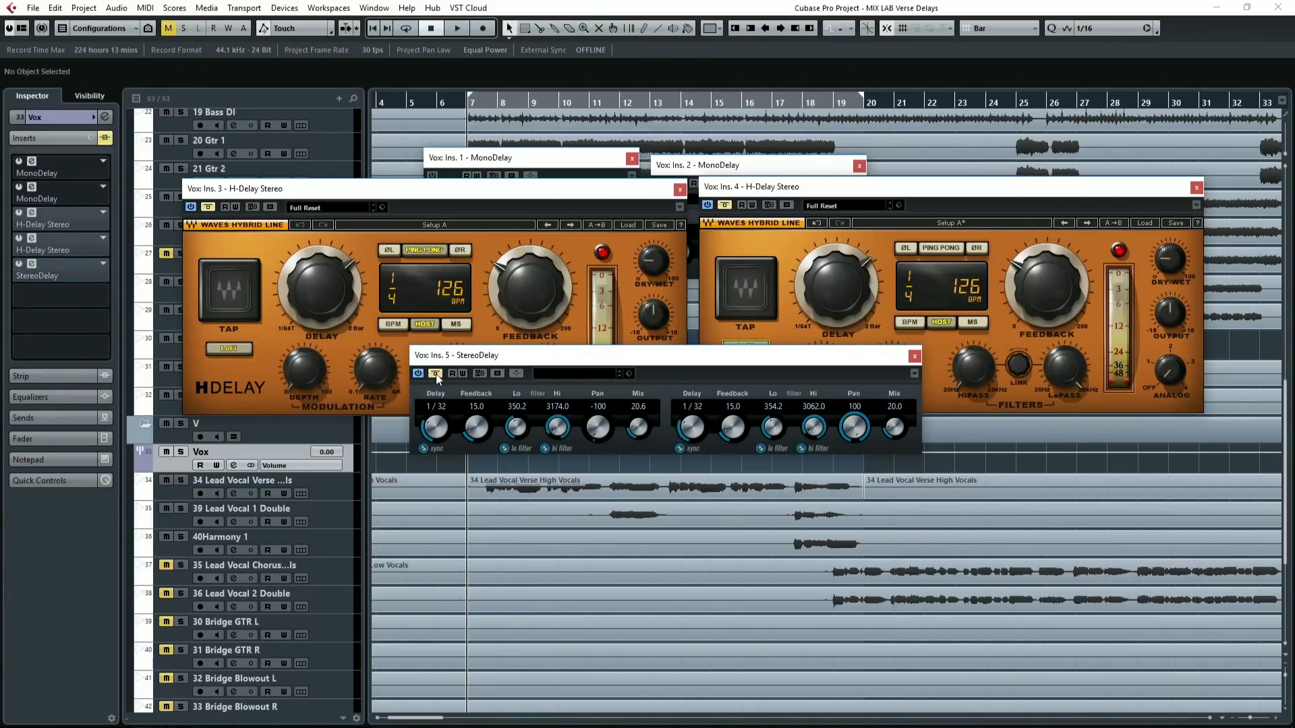
pyautogui.press('space')
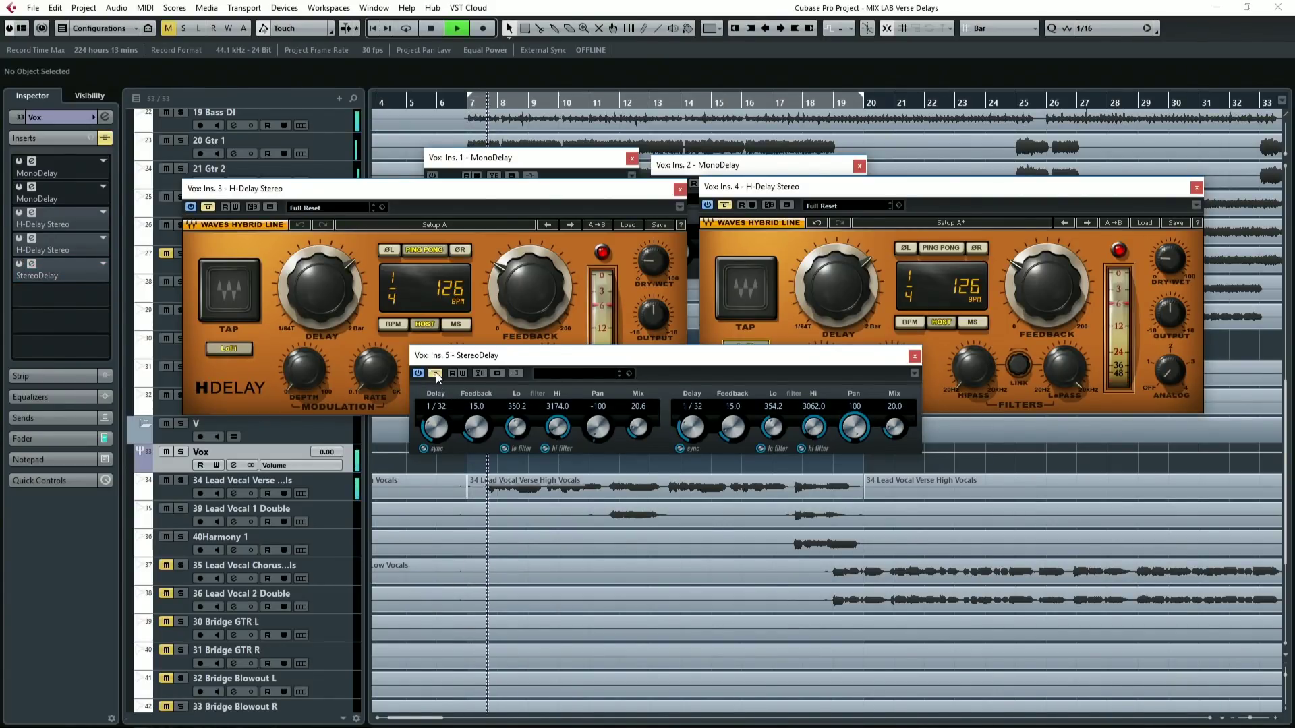
pyautogui.click(436, 373)
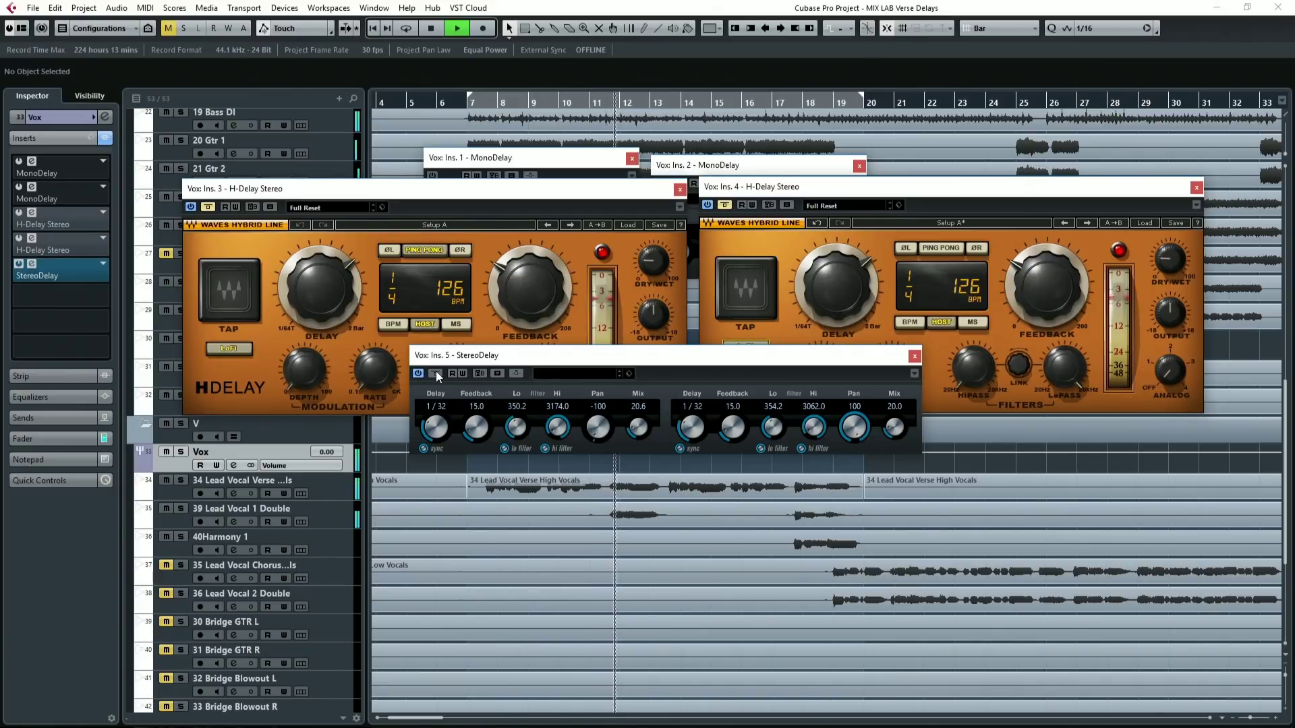
pyautogui.click(436, 373)
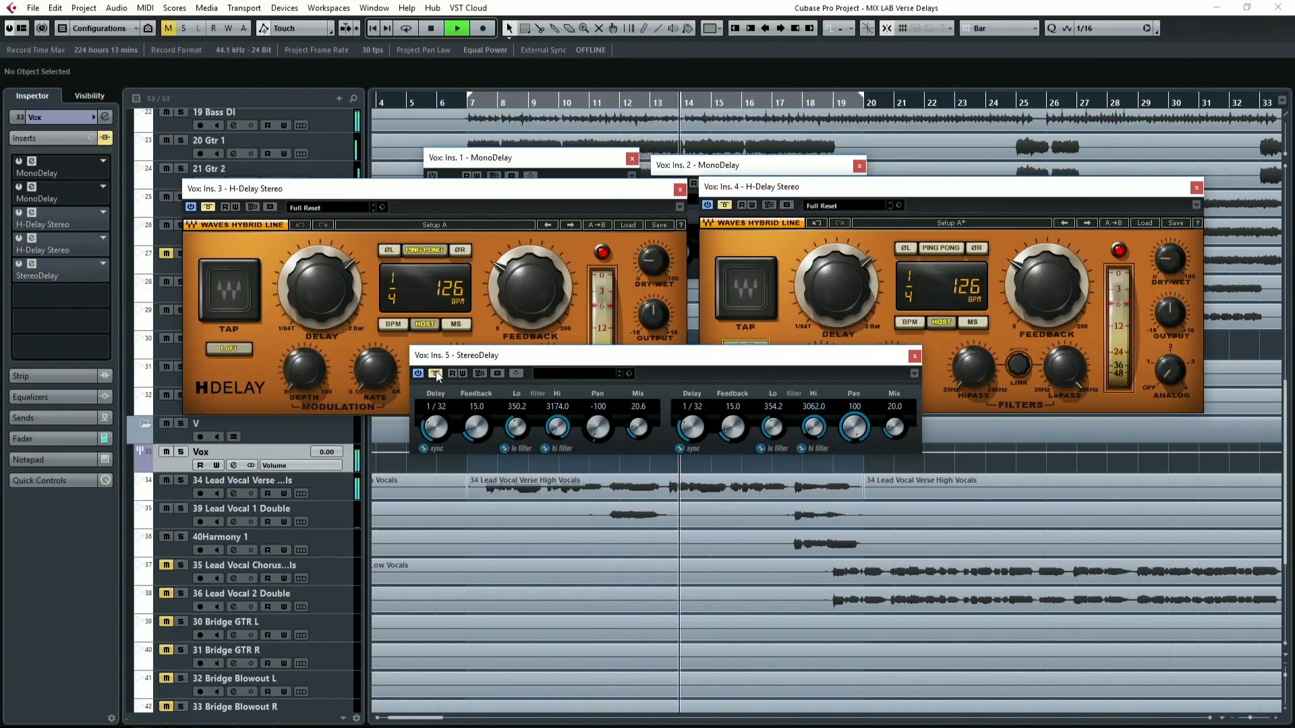
pyautogui.click(436, 373)
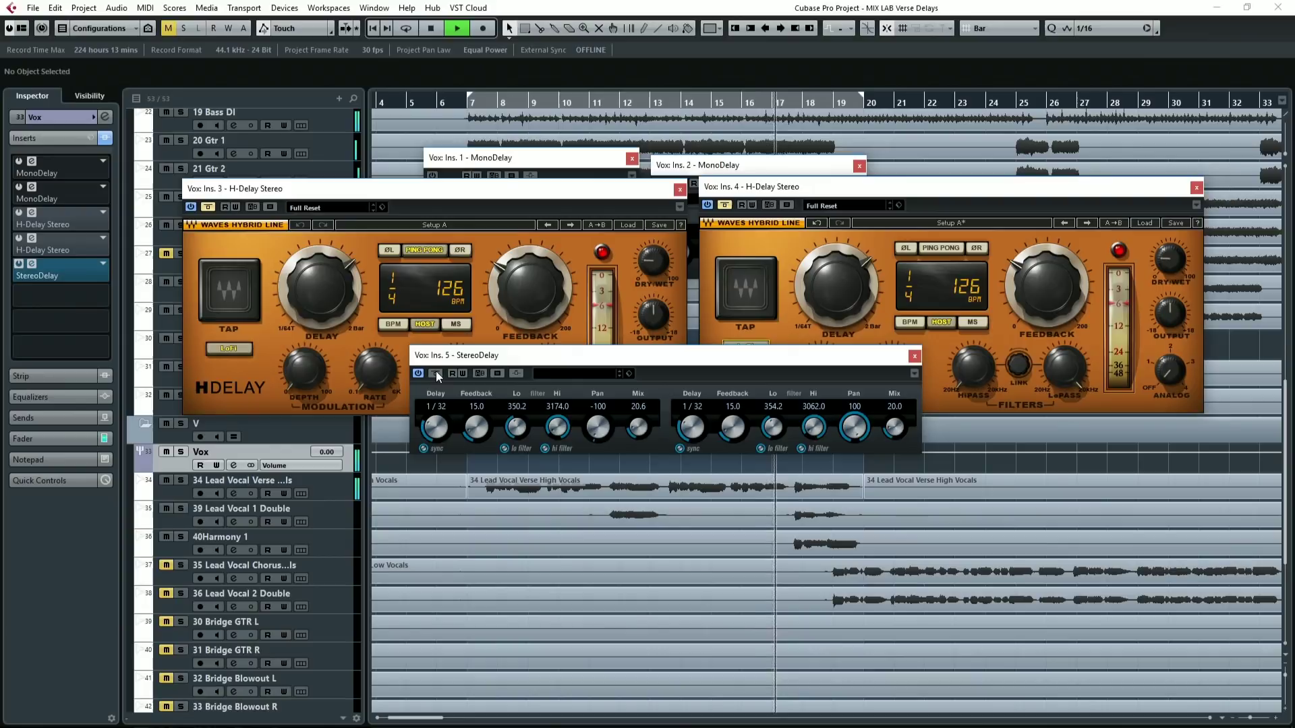
pyautogui.press('space')
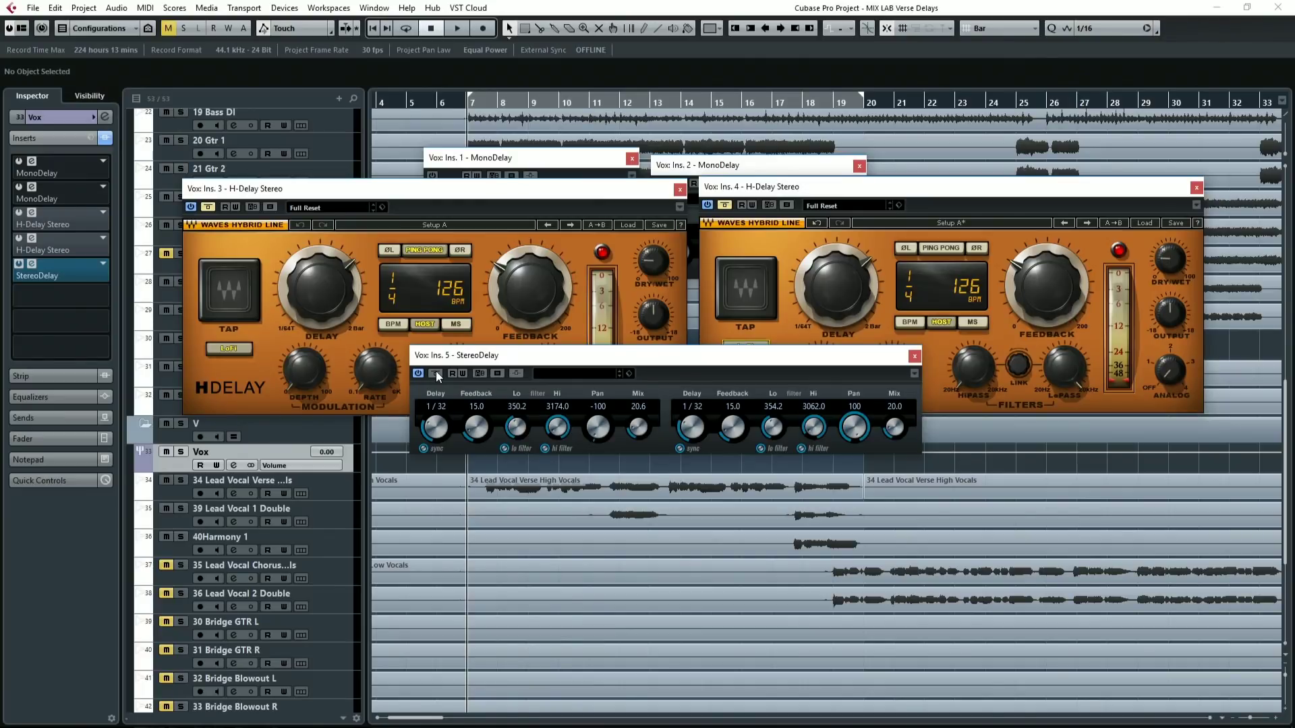
# - Rearrange the delay windows and switch on the second MonoDelay at 1/16 with Mix 4.0
pyautogui.moveTo(500, 351); pyautogui.dragTo(471, 489)
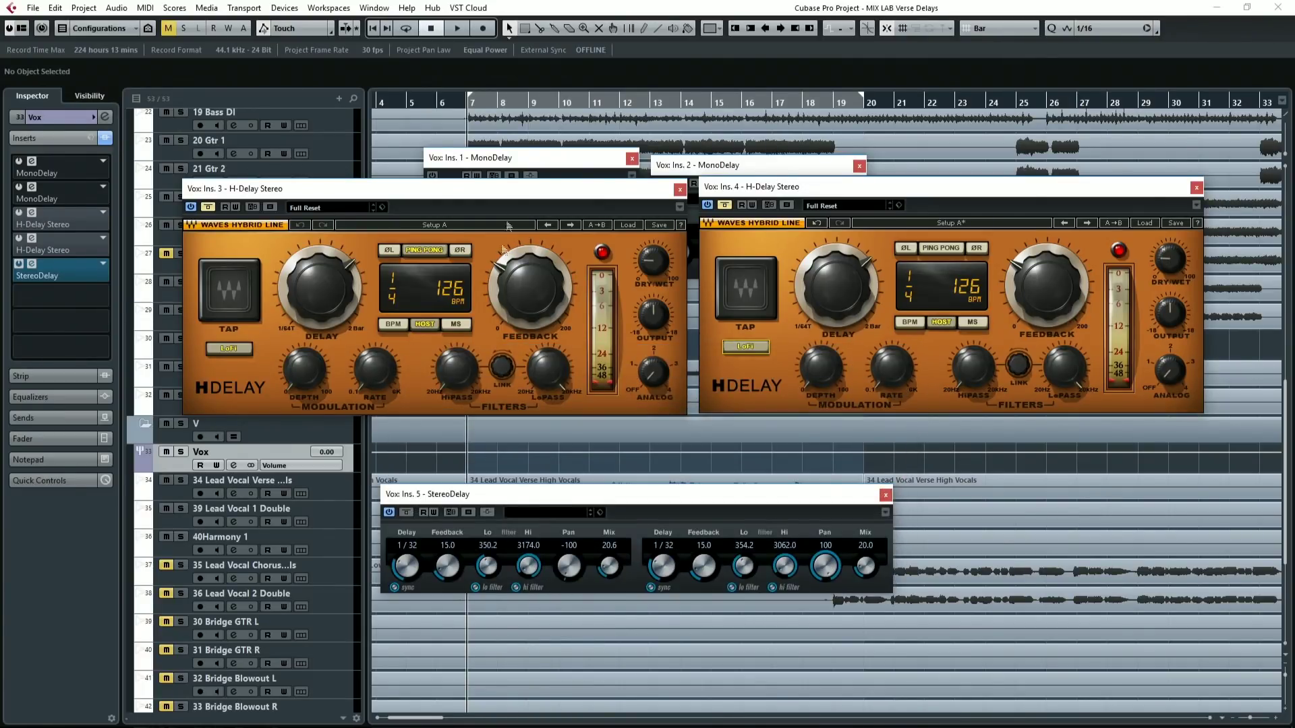
pyautogui.moveTo(545, 168); pyautogui.dragTo(548, 143)
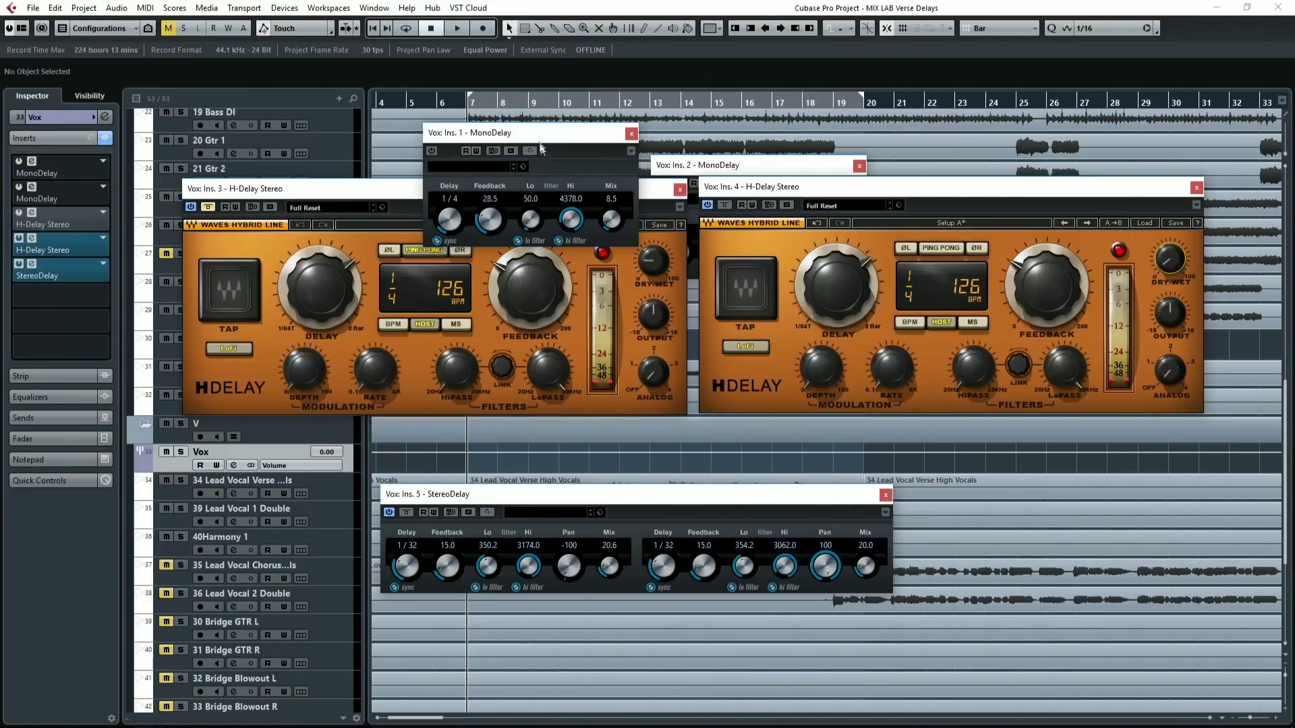
pyautogui.moveTo(539, 139); pyautogui.dragTo(507, 135)
pyautogui.moveTo(698, 168); pyautogui.dragTo(666, 112)
pyautogui.click(628, 127)
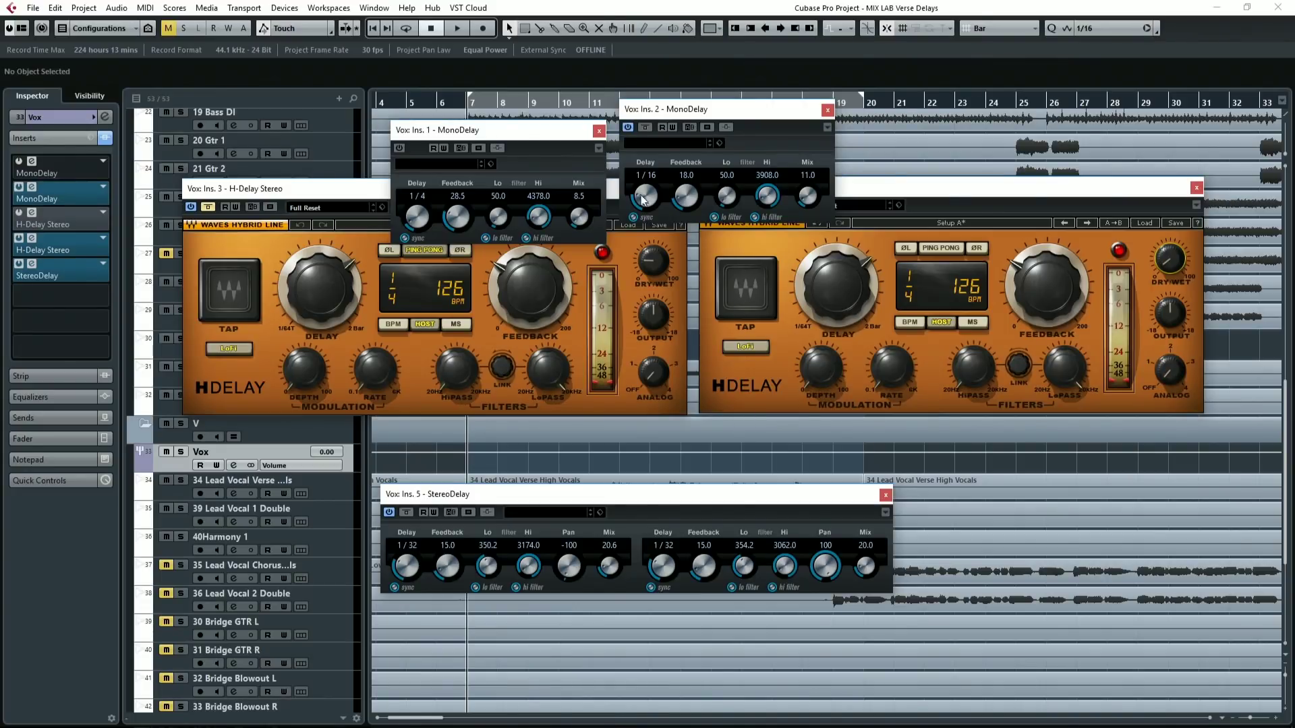
pyautogui.scroll(-1, 645, 197)
# - Close the first MonoDelay and first H-Delay windows, move the second H-Delay left, and play
pyautogui.click(599, 130)
pyautogui.moveTo(589, 196); pyautogui.dragTo(512, 189)
pyautogui.click(603, 183)
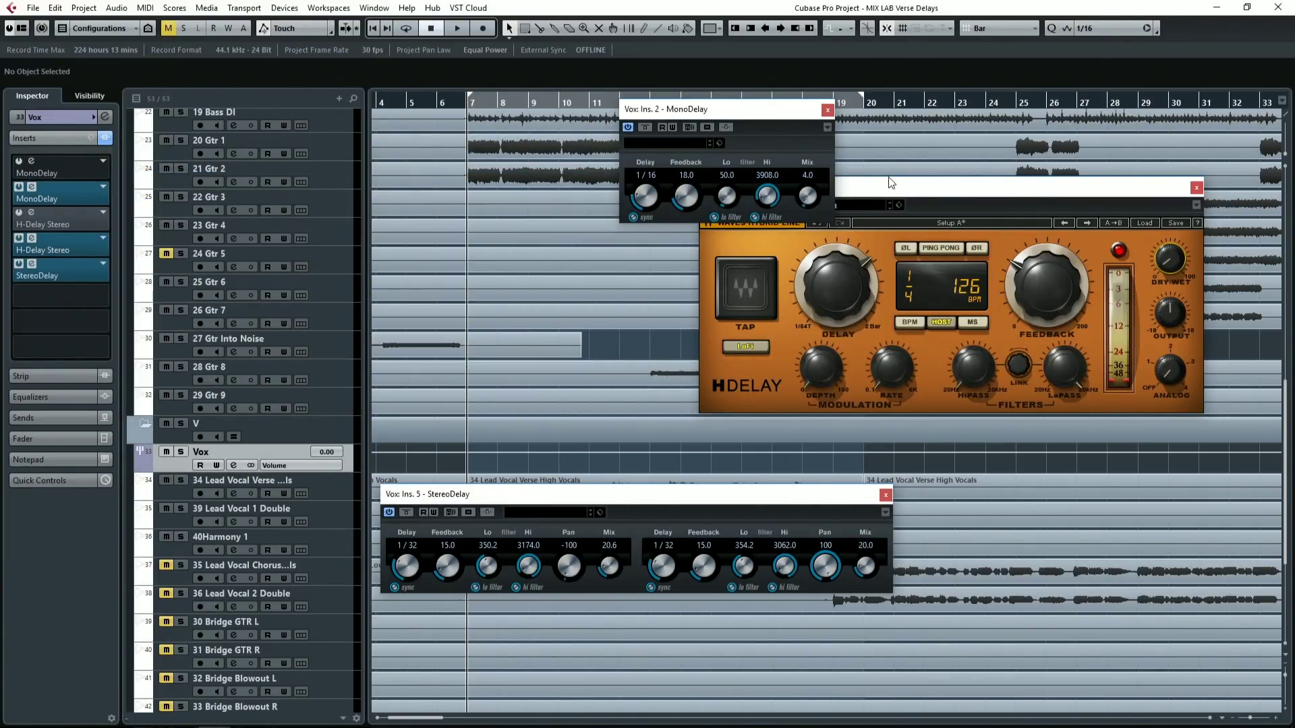
pyautogui.moveTo(901, 188); pyautogui.dragTo(310, 197)
pyautogui.press('space')
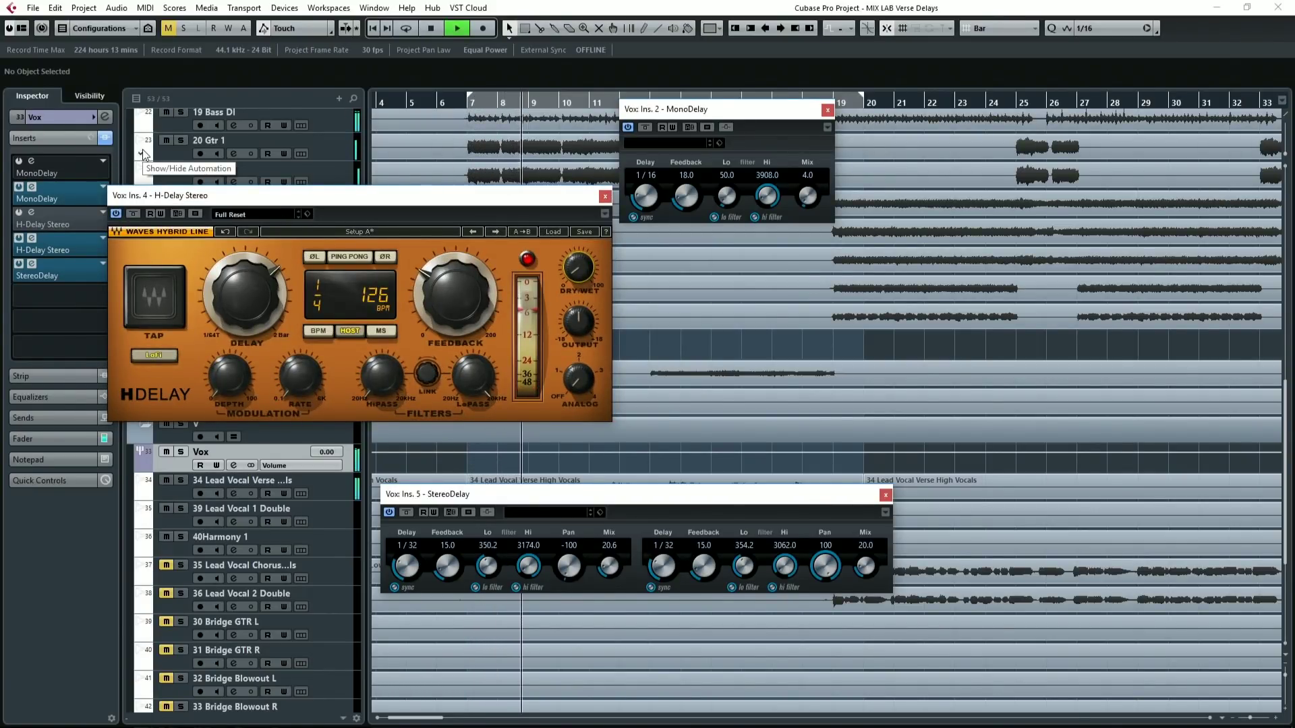
# - A/B the Vox inserts with bypass on and off, then audition the Vox track soloed and unsoloed
pyautogui.click(106, 138)
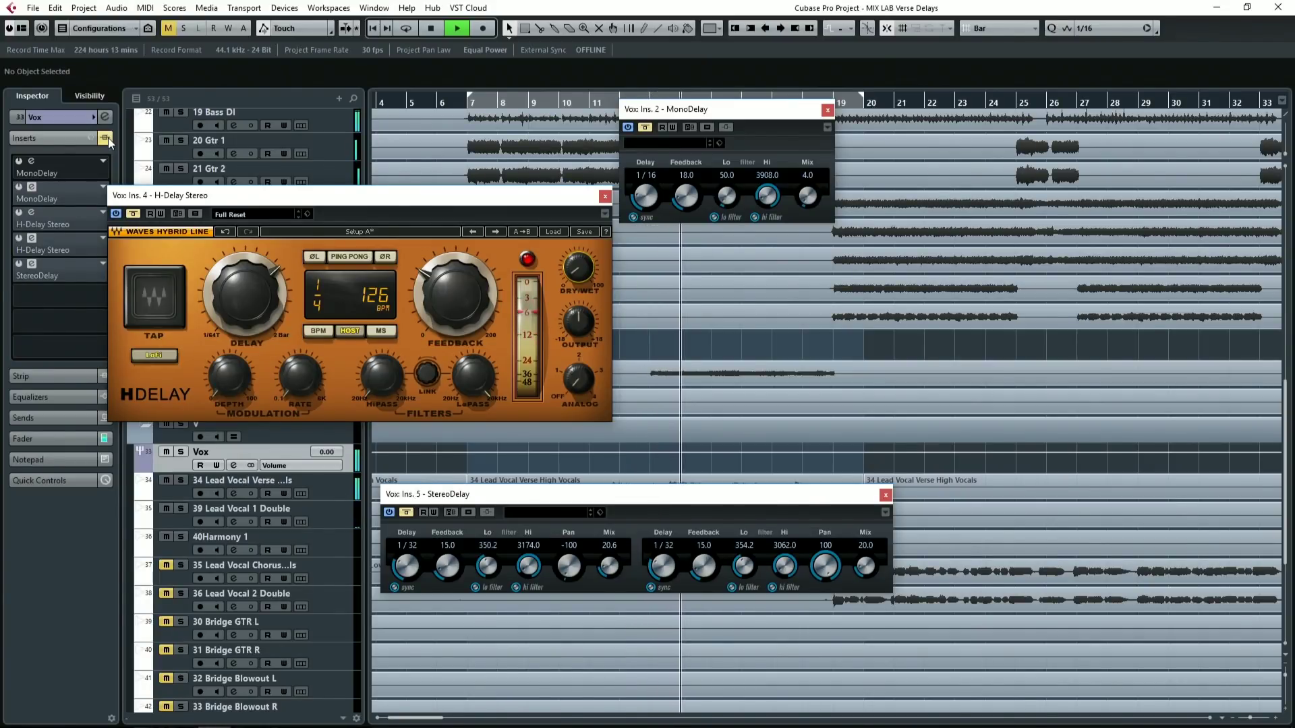
pyautogui.click(107, 139)
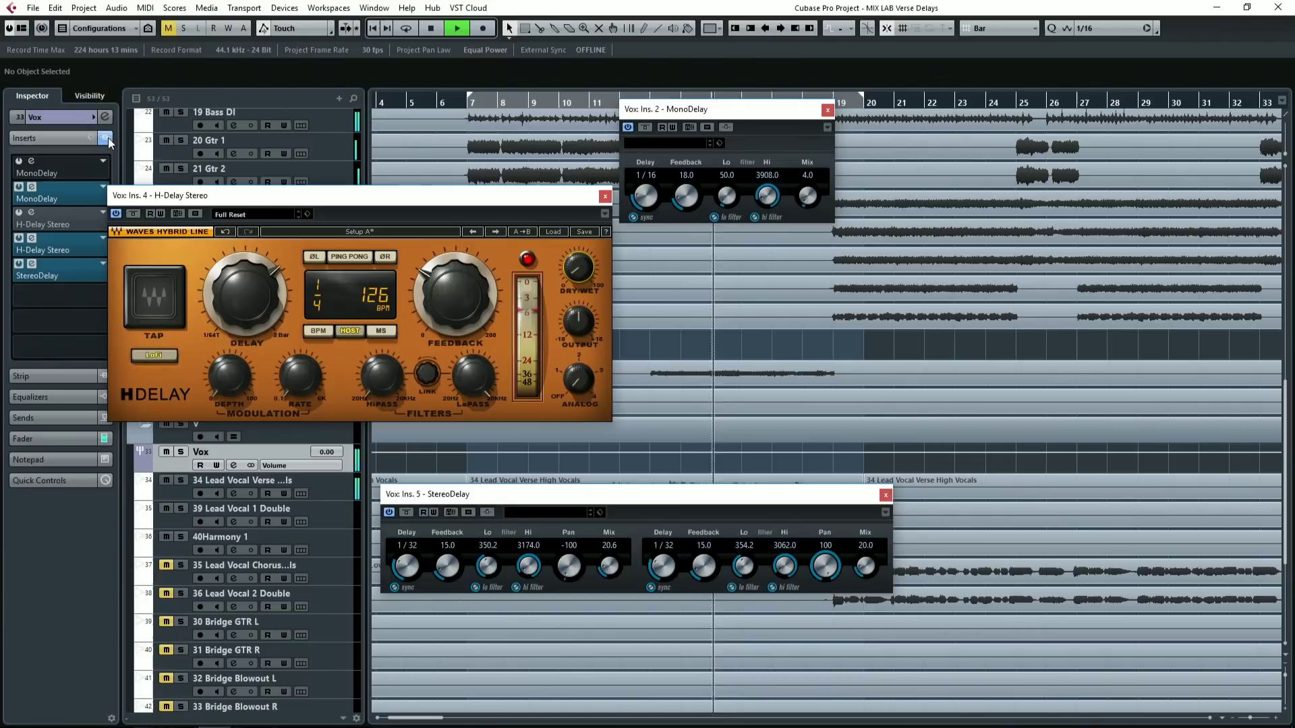
pyautogui.click(181, 452)
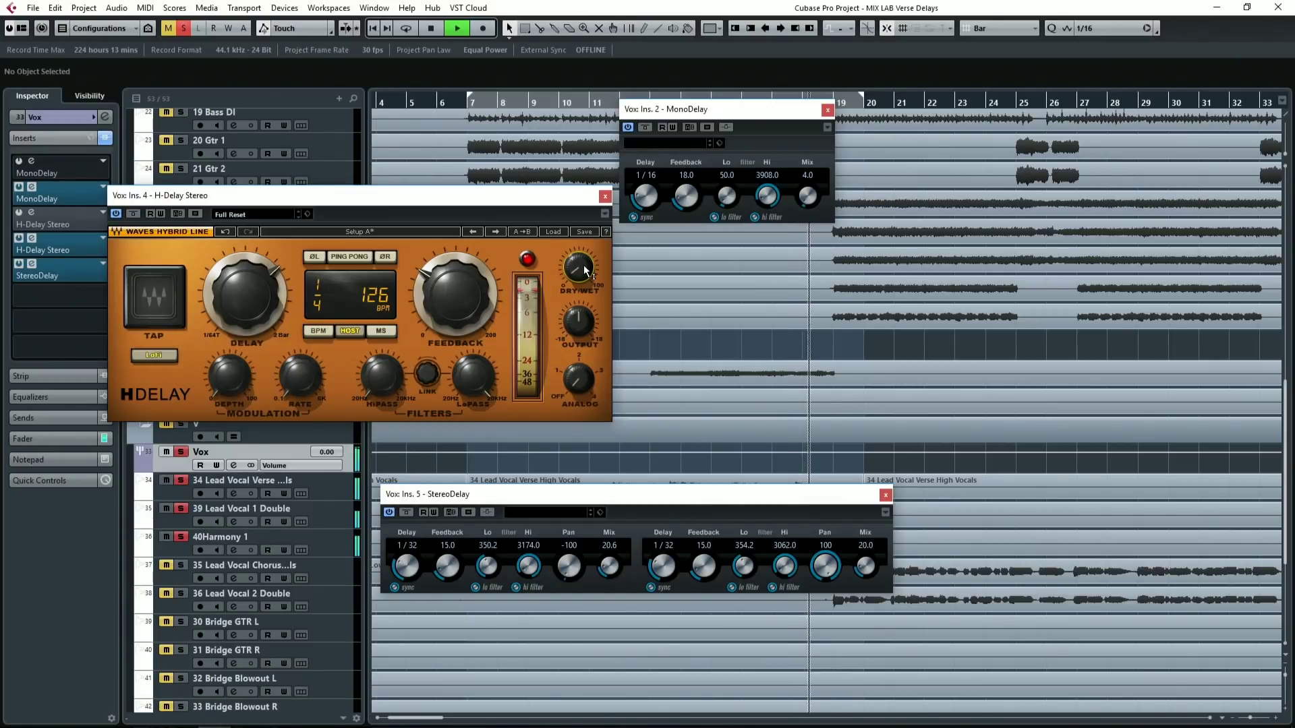
pyautogui.press('space')
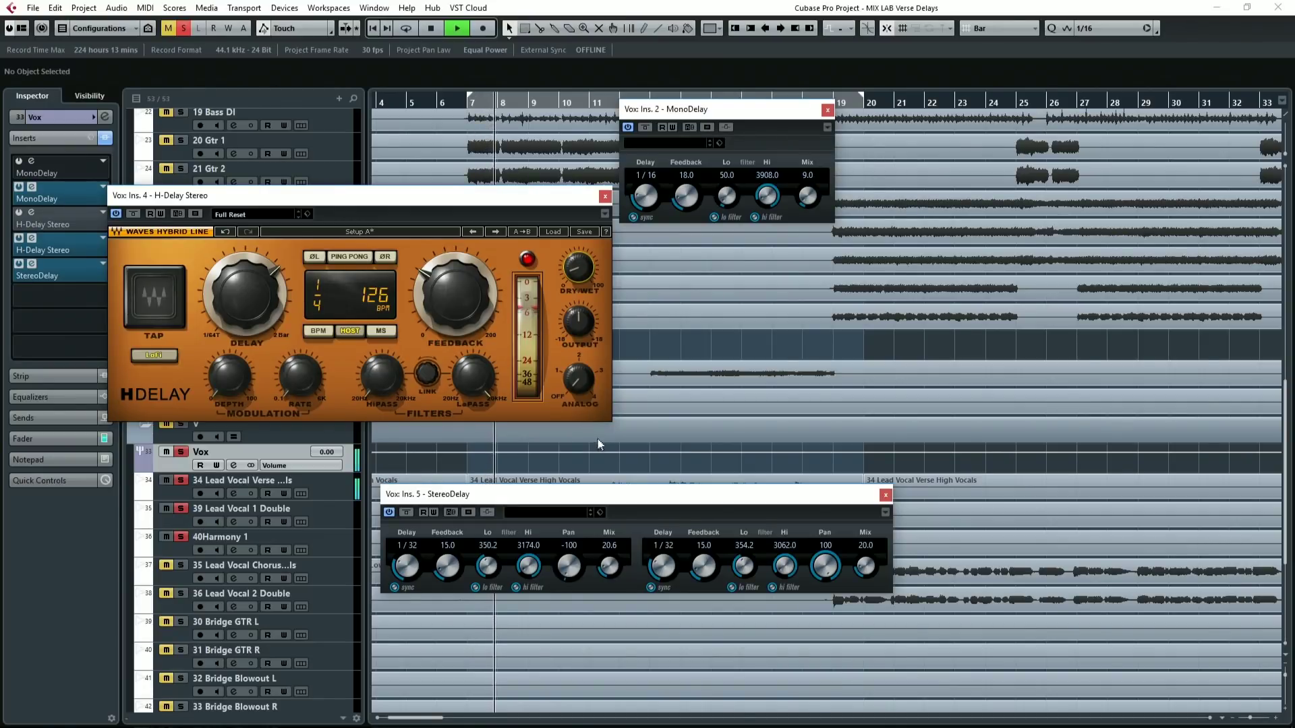
pyautogui.click(180, 452)
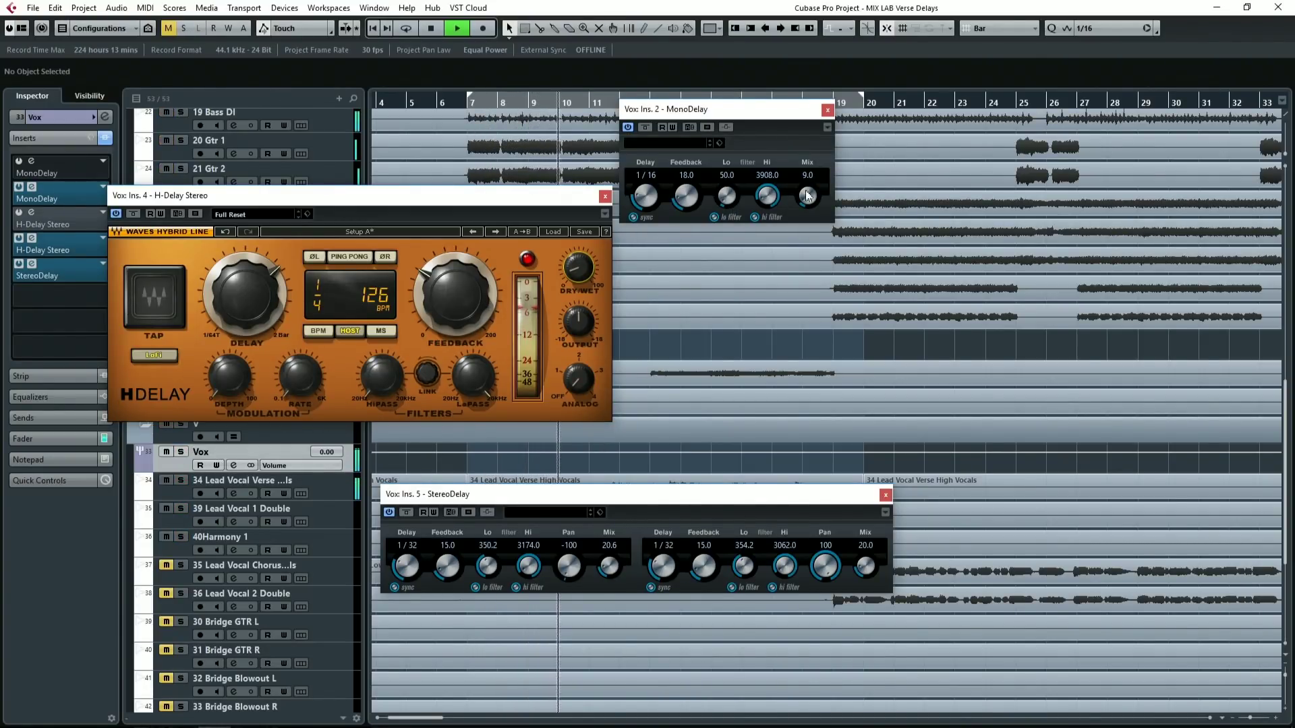
# - Lower the MonoDelay Mix to 5.0 and the H-Delay Dry/Wet to about 7
pyautogui.scroll(-4, 807, 196)
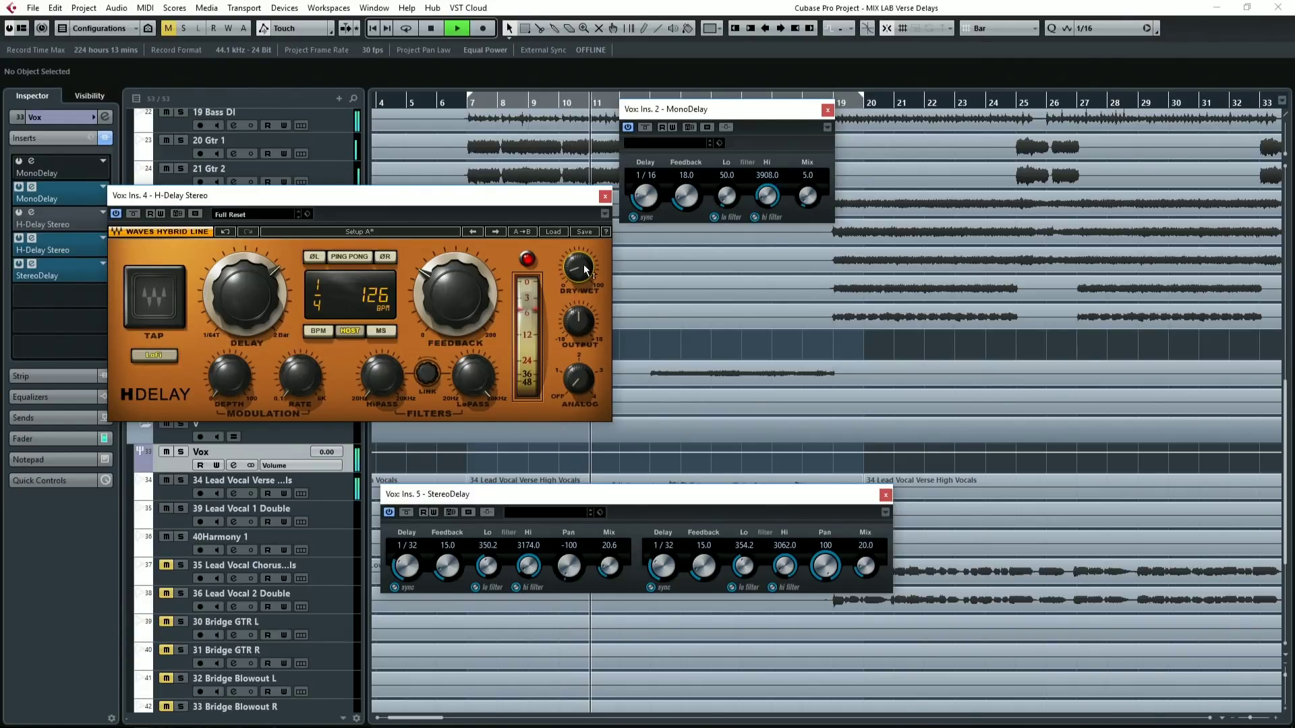
pyautogui.moveTo(585, 270); pyautogui.dragTo(585, 278)
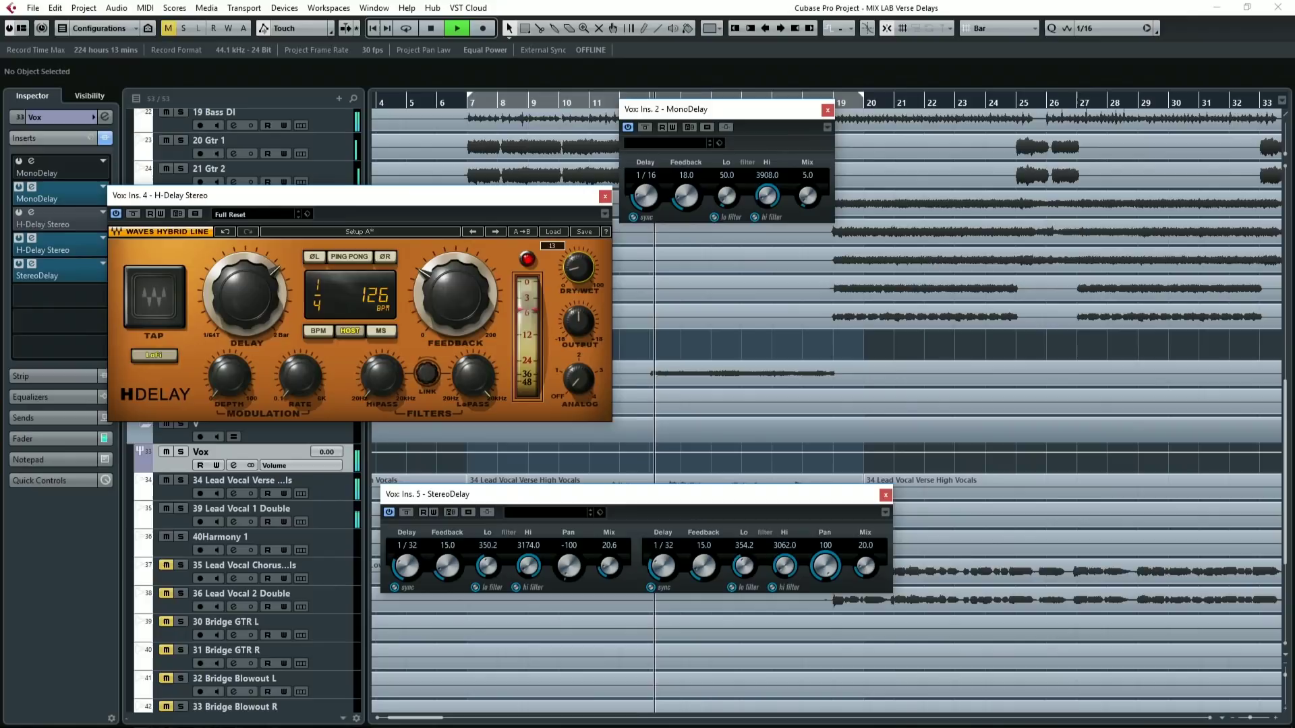
pyautogui.moveTo(572, 285); pyautogui.dragTo(572, 285)
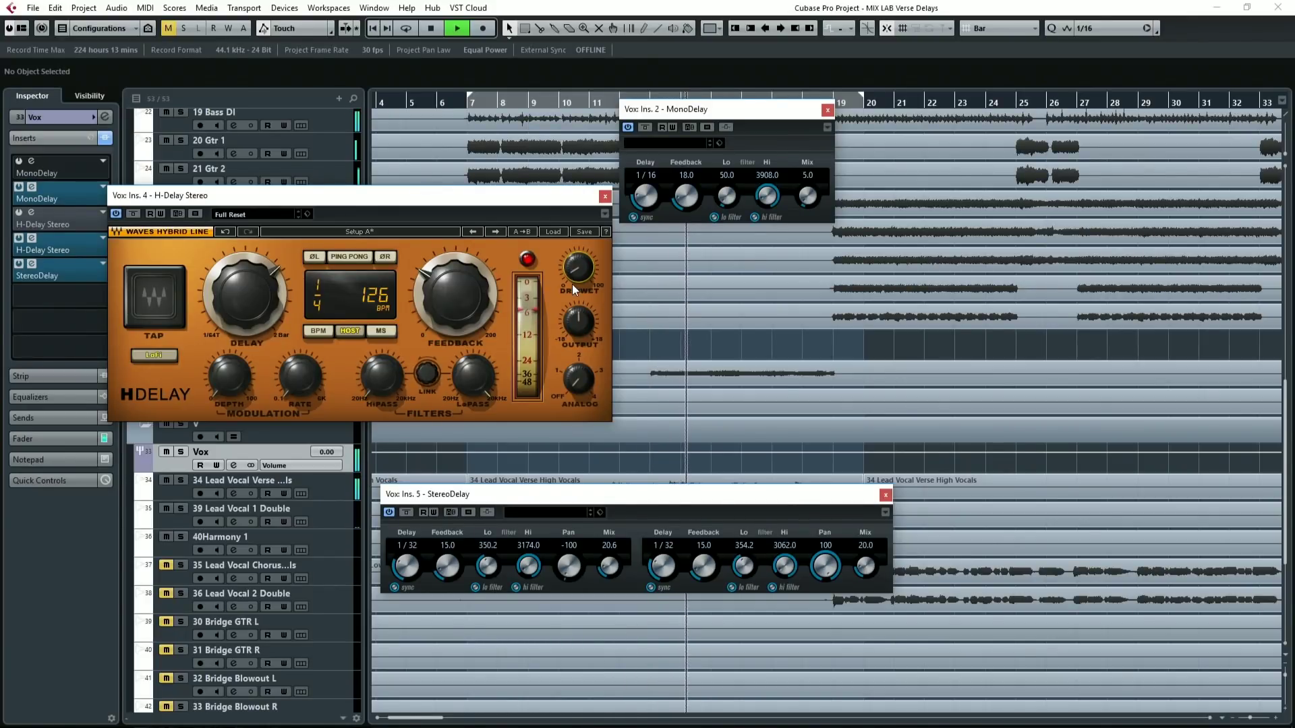
pyautogui.scroll(-6, 578, 276)
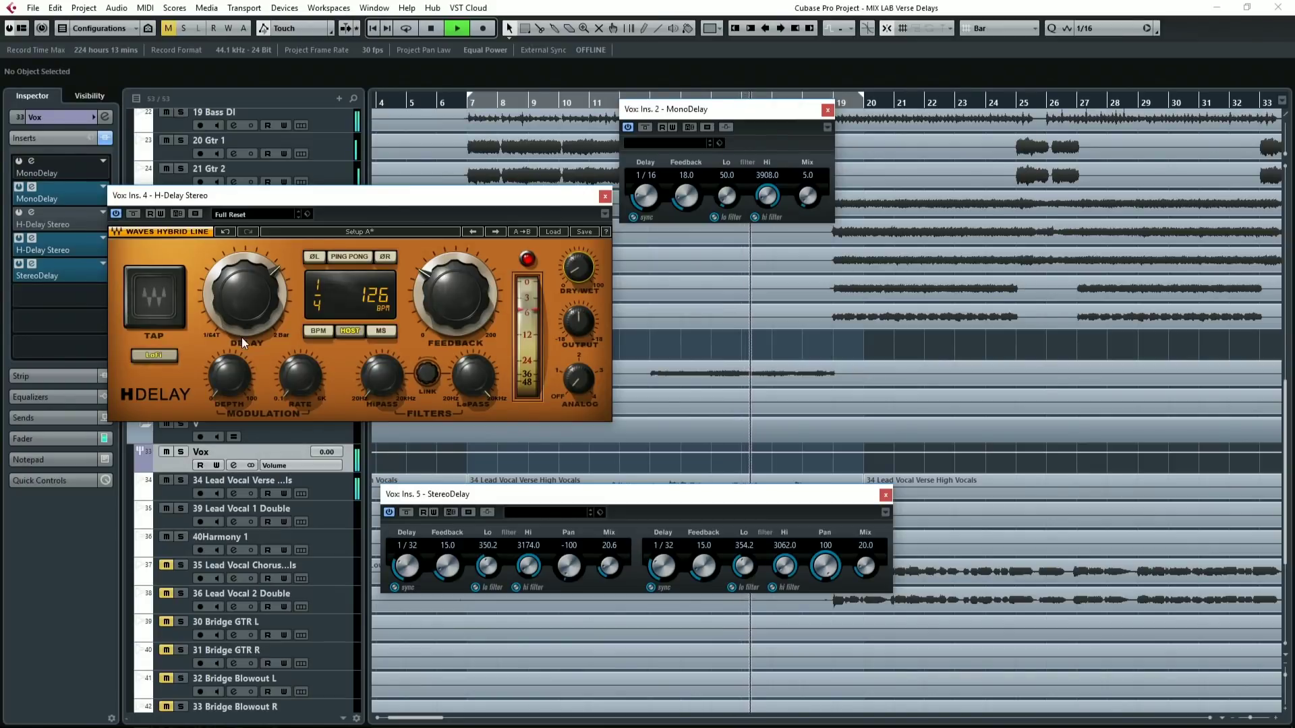
# - Compare the Vox inserts bypassed from bar 7, then re-enable all of them
pyautogui.click(104, 137)
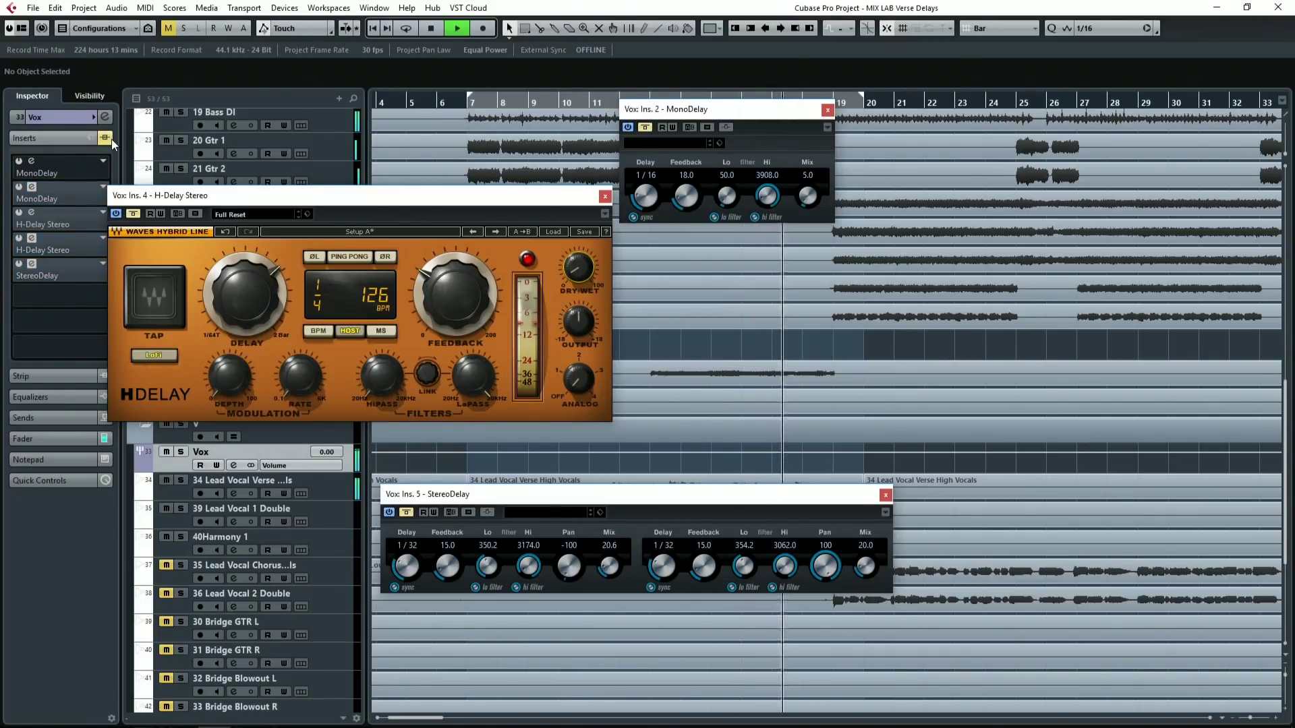
pyautogui.press('KP_1')
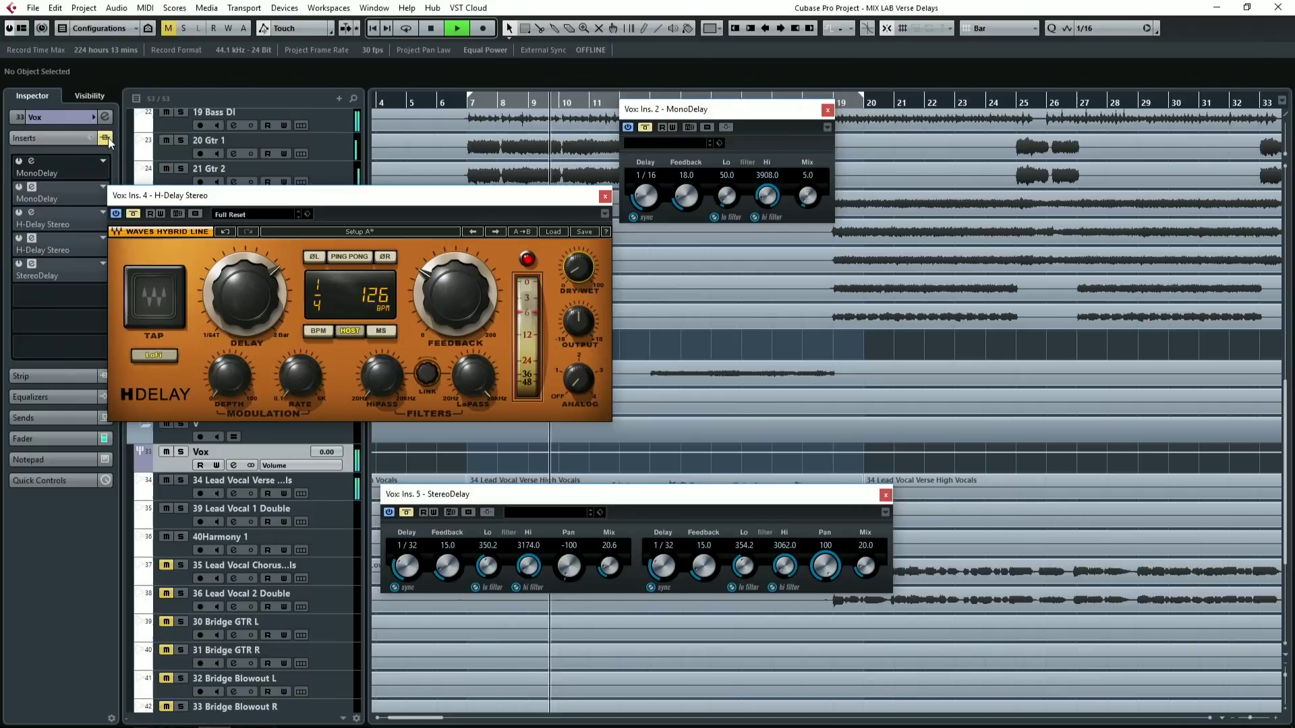
pyautogui.click(106, 138)
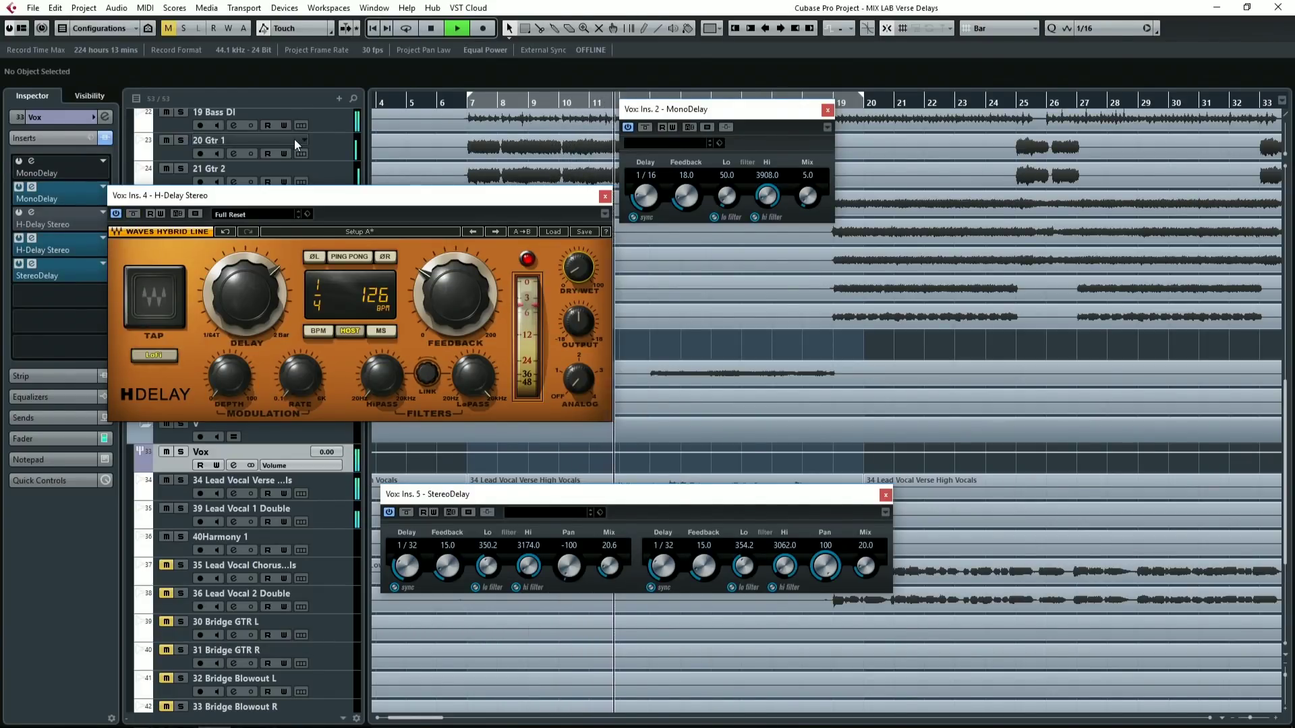
# - Shift the H-Delay window right and the StereoDelay window down, then stop playback at bar 7
pyautogui.moveTo(454, 198); pyautogui.dragTo(517, 203)
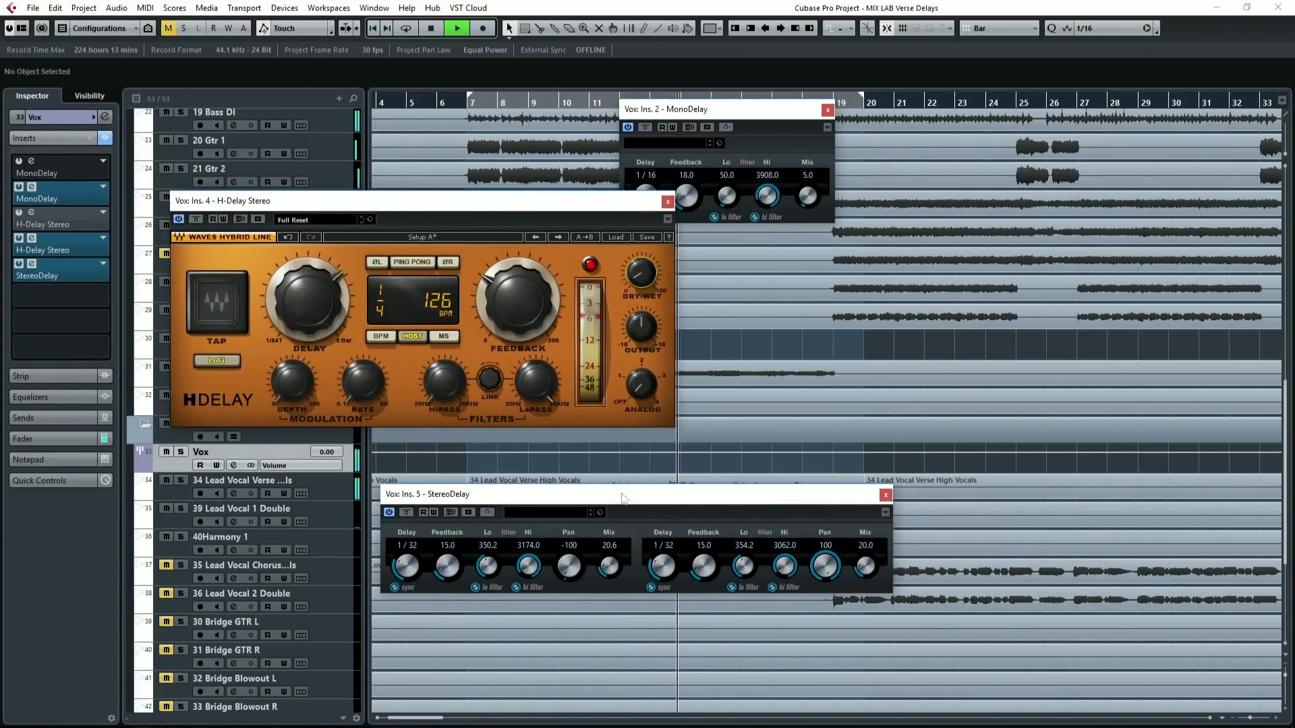
pyautogui.moveTo(615, 494); pyautogui.dragTo(616, 543)
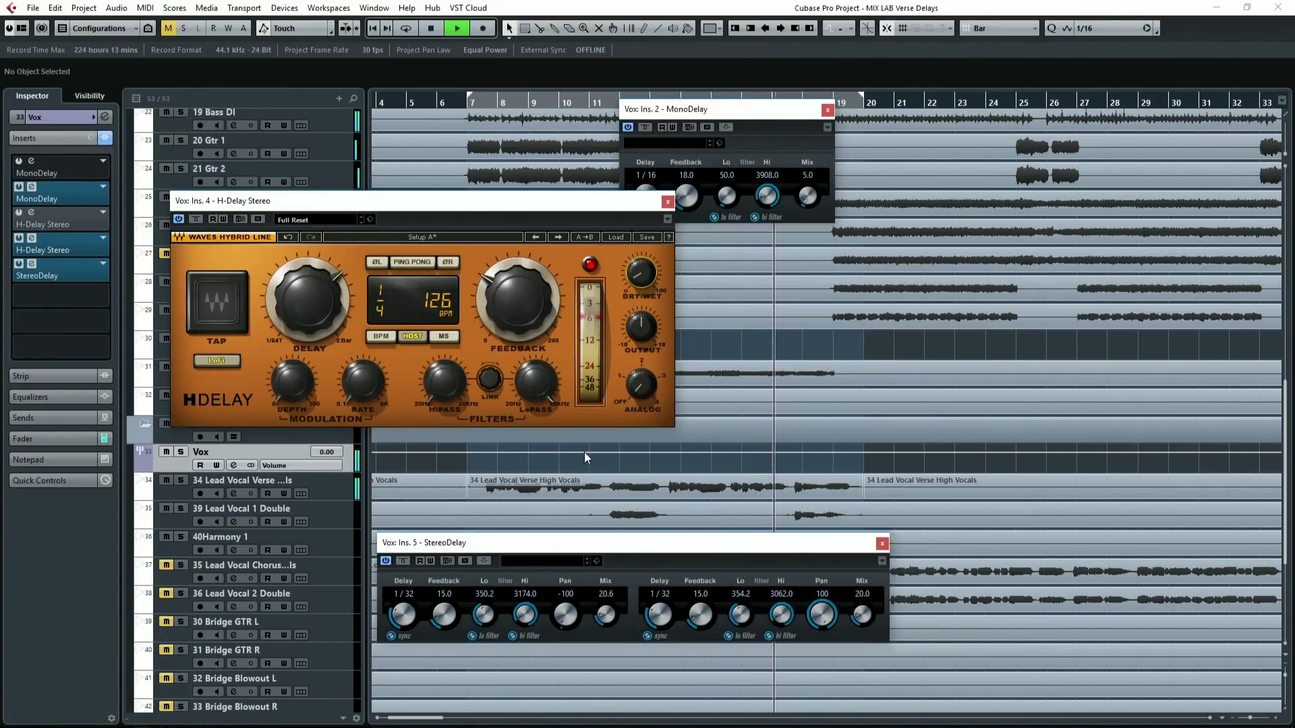
pyautogui.press('space')
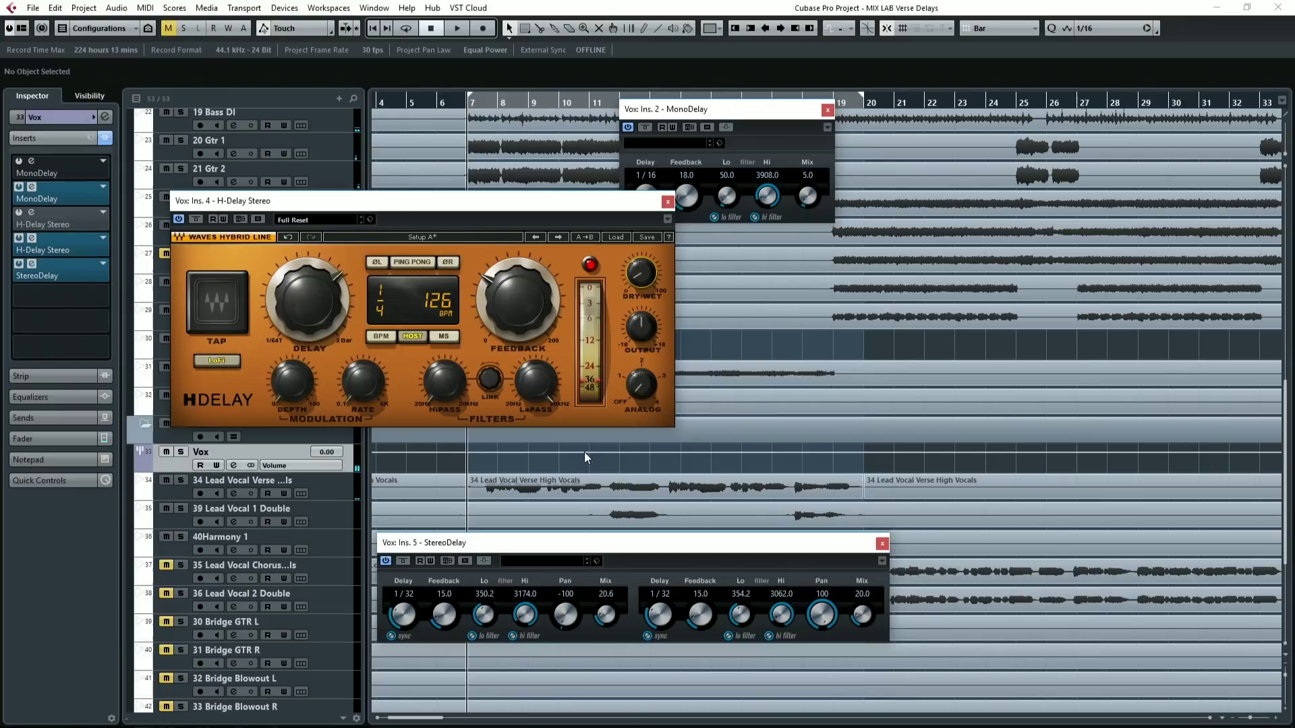